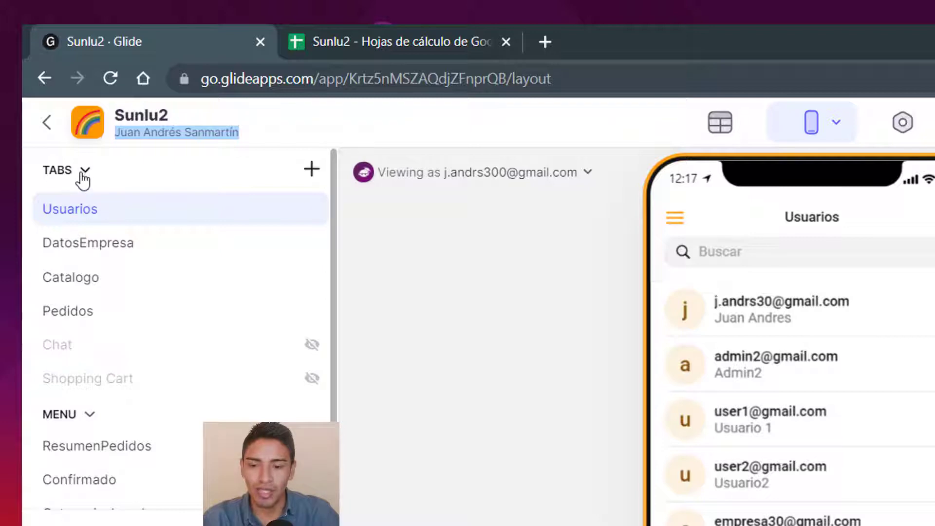
Step: Look through the Usuarios, DatosEmpresa, Catalogo and Pedidos tabs in the phone preview, ending on Usuarios
left_click(84, 172)
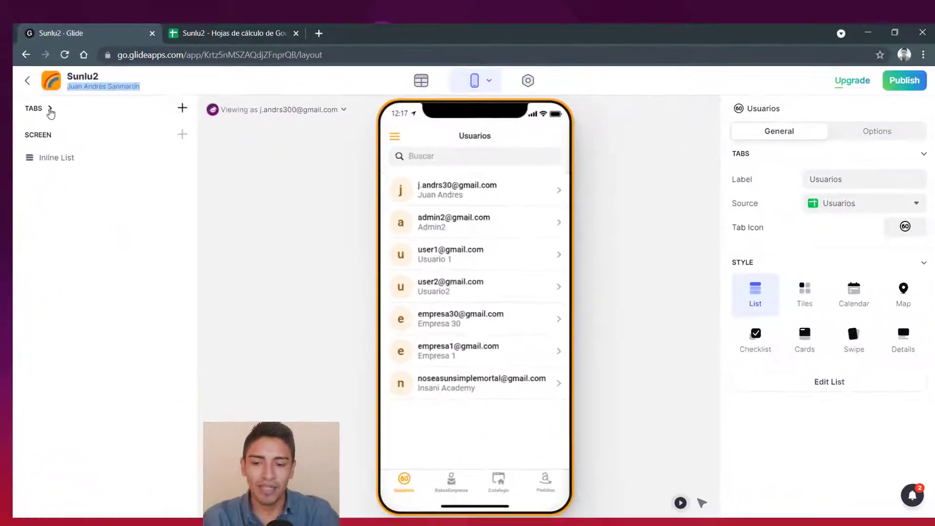
left_click(70, 143)
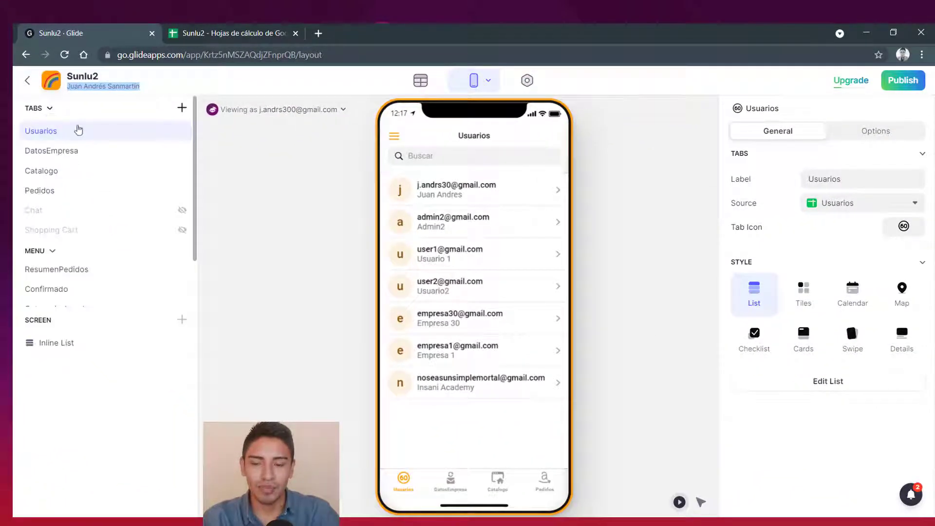
left_click(450, 479)
left_click(498, 481)
left_click(547, 487)
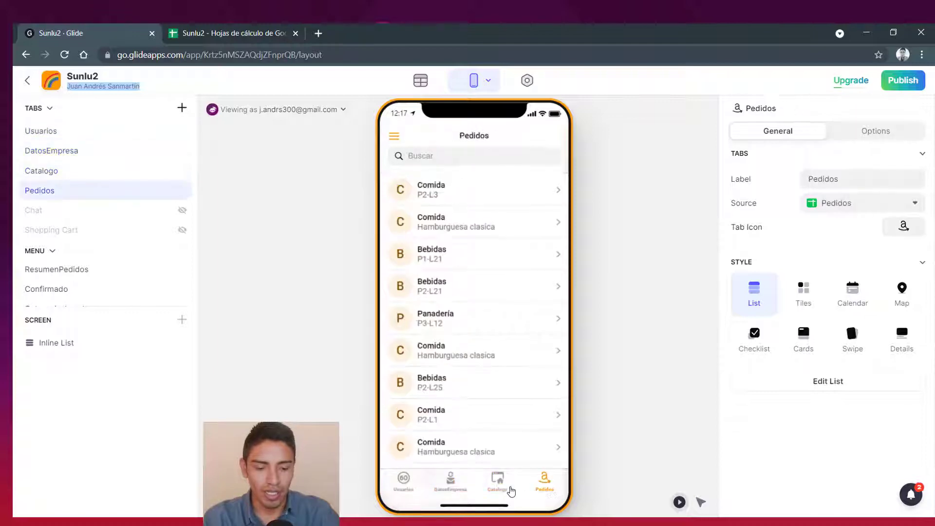
left_click(497, 482)
left_click(451, 482)
left_click(405, 482)
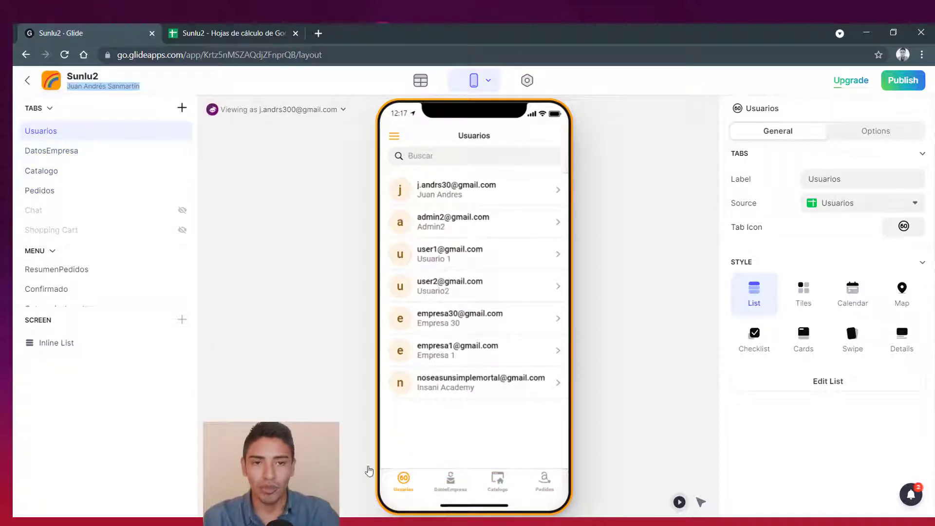
left_click(448, 483)
left_click(500, 485)
left_click(541, 485)
left_click(413, 488)
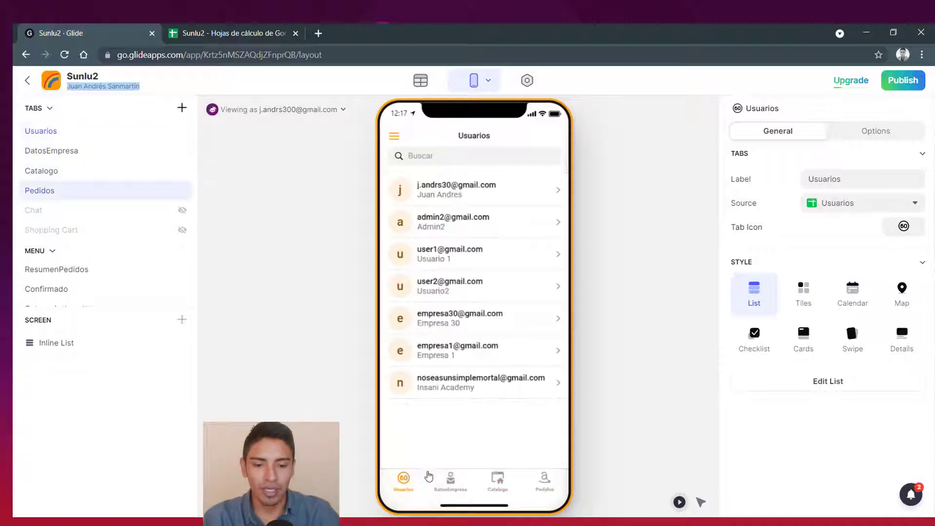
Step: Examine the app's side menu in the preview against the Menu entries, including ResumenPedidos, and return to the Usuarios screen
left_click(394, 138)
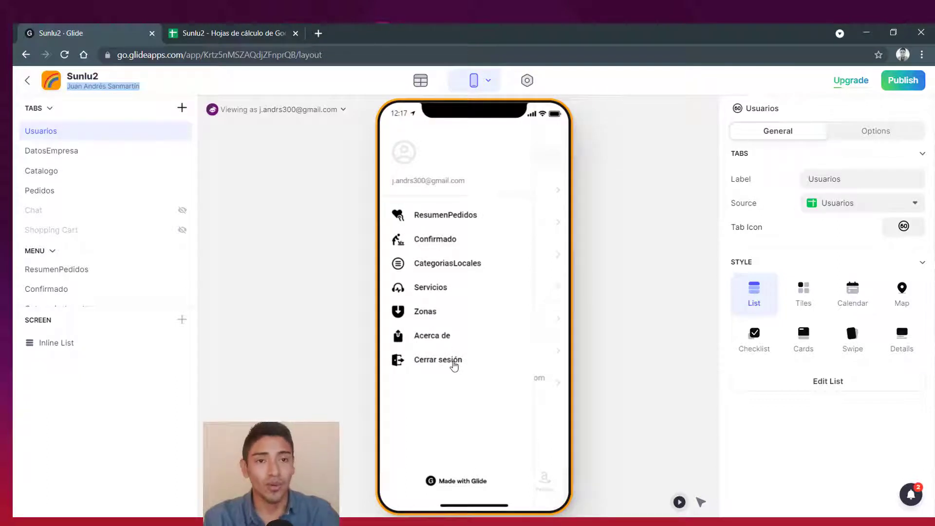
left_click(478, 409)
left_click(53, 252)
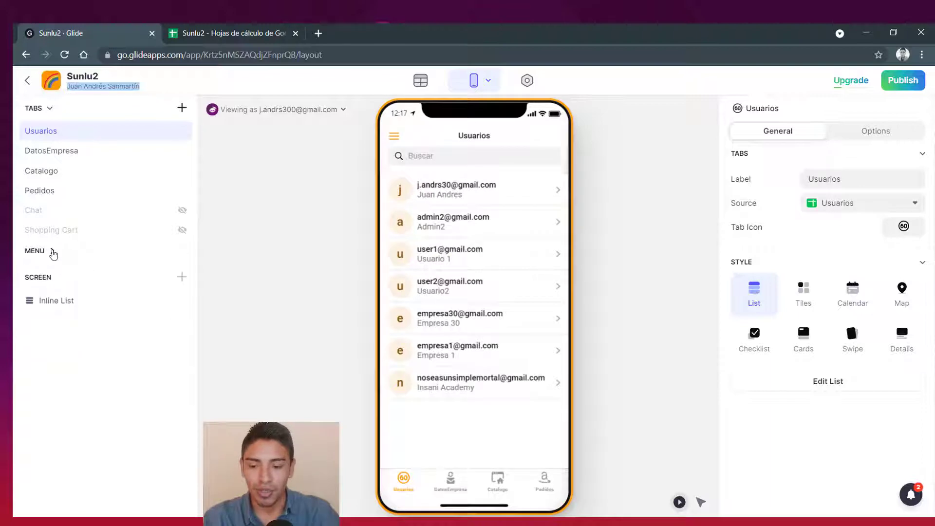
left_click(394, 137)
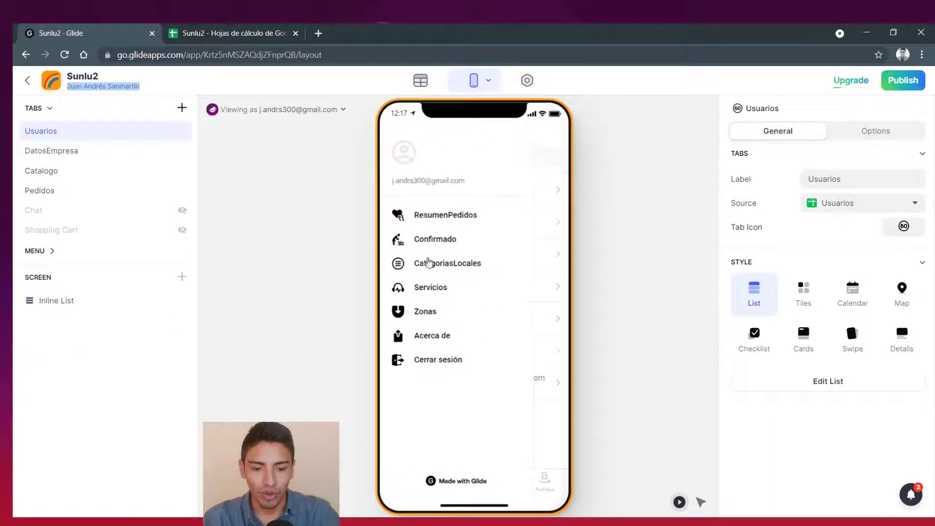
left_click(47, 252)
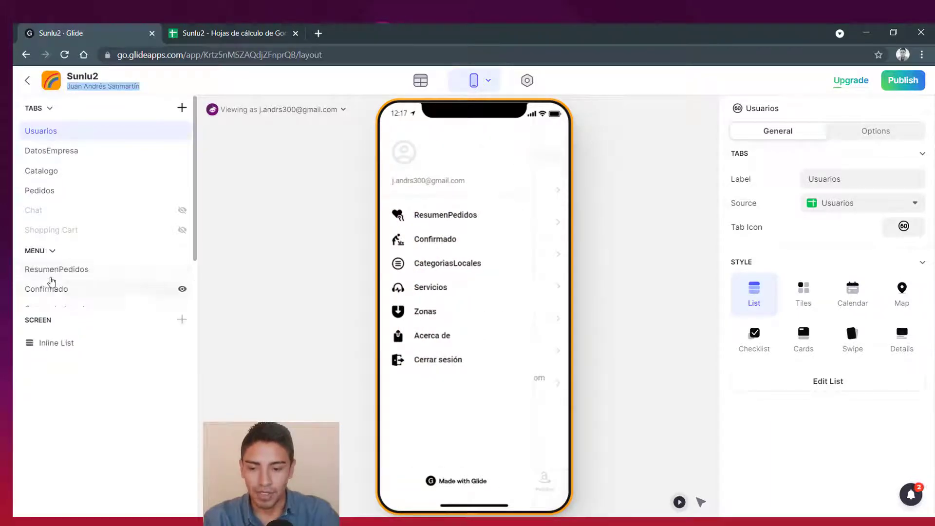
left_click(46, 270)
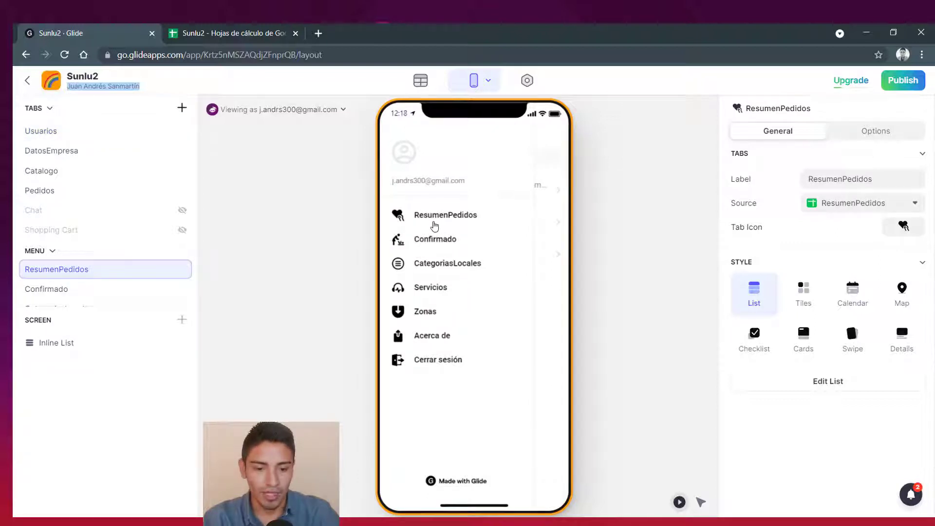
left_click(50, 110)
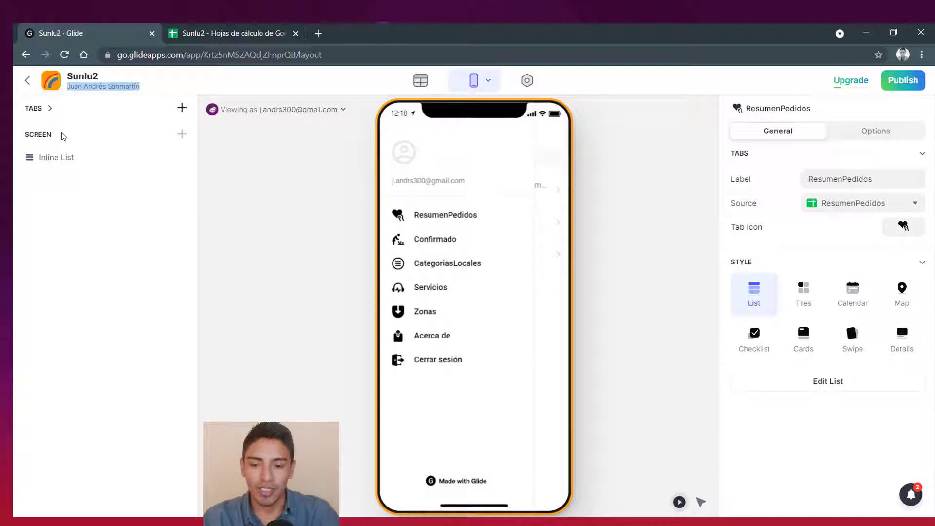
left_click(562, 317)
left_click(401, 137)
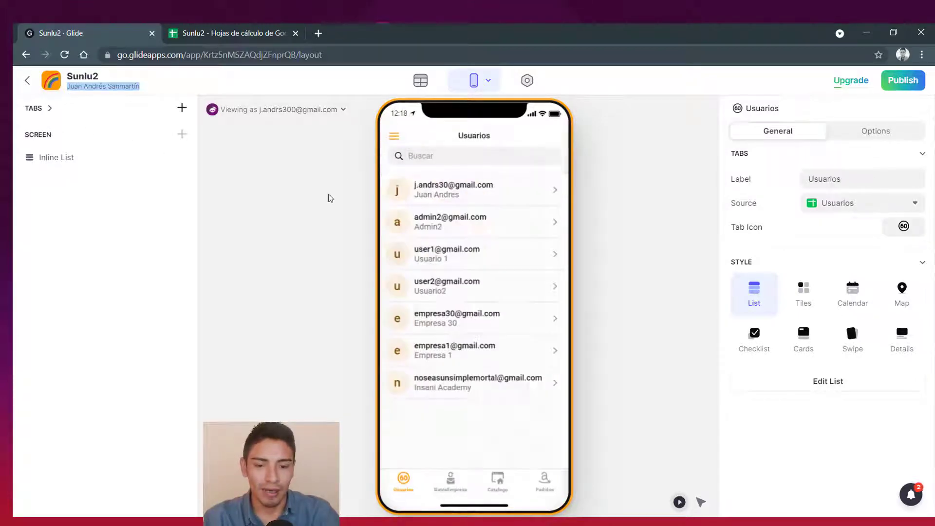
Step: Expand the list of tabs, open the Usuarios tab and select its Inline List component
left_click(39, 111)
left_click(40, 133)
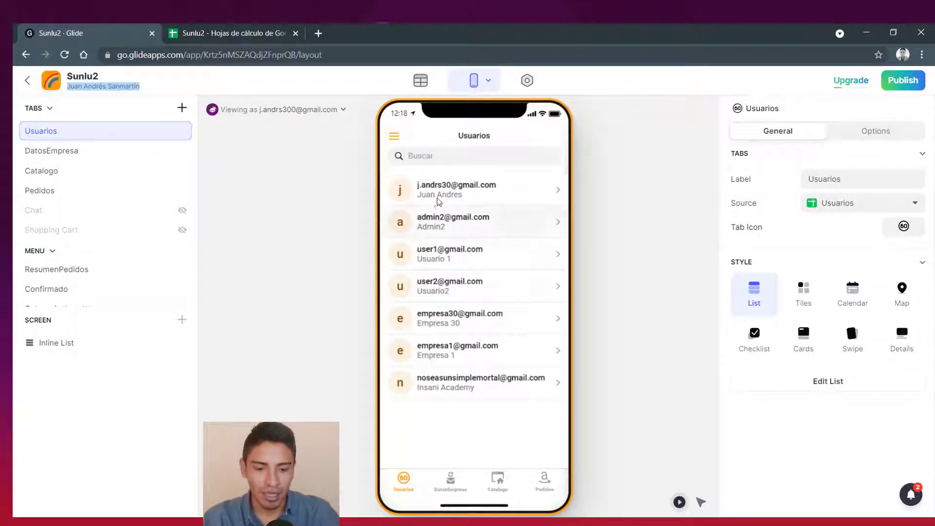
left_click(76, 347)
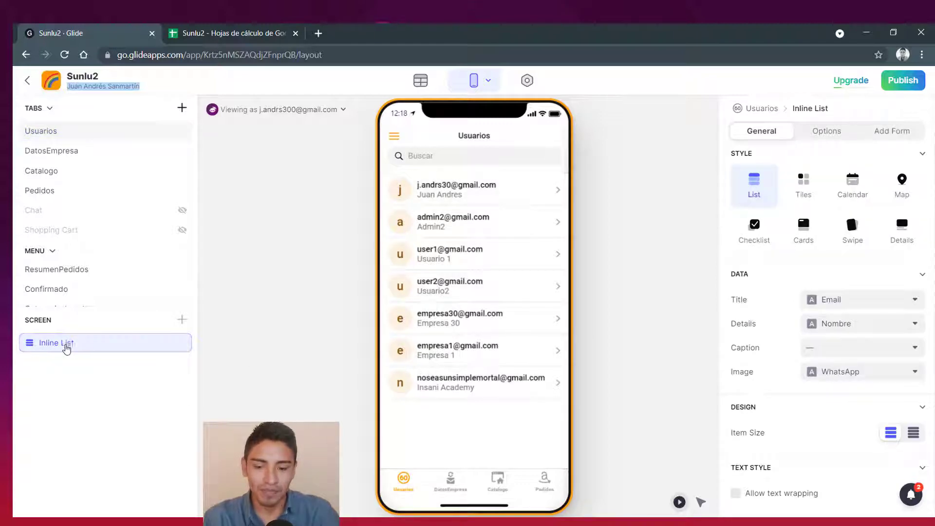
left_click(51, 349)
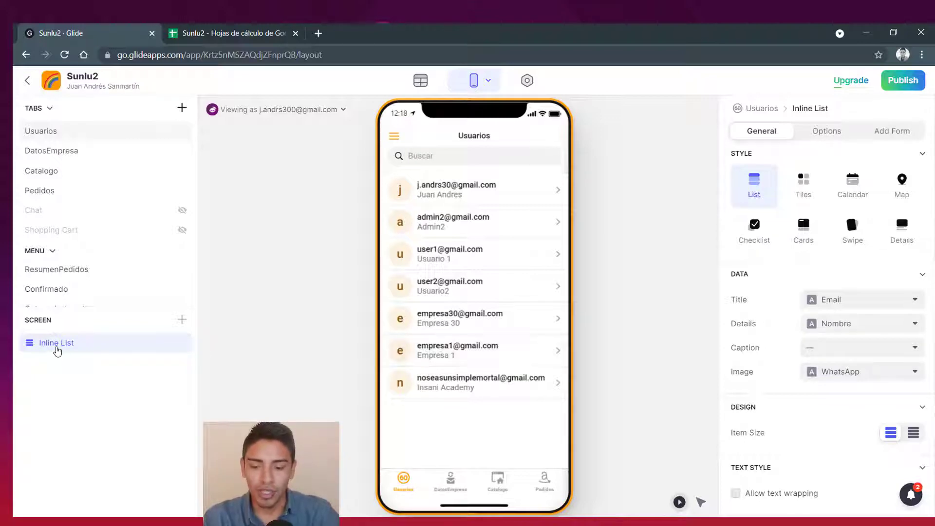
left_click(57, 347)
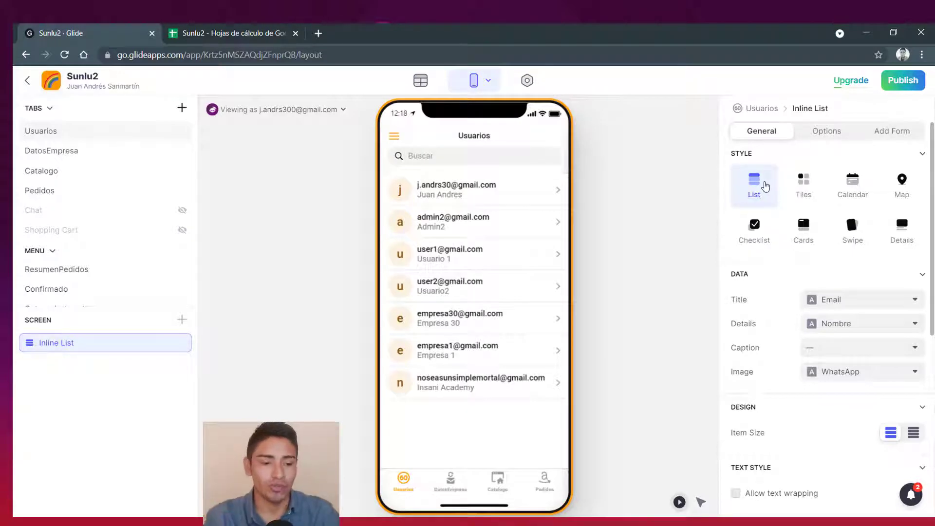
Step: Try the Tiles style on the Usuarios inline list and review its data, design, text style and overlay settings
left_click(802, 189)
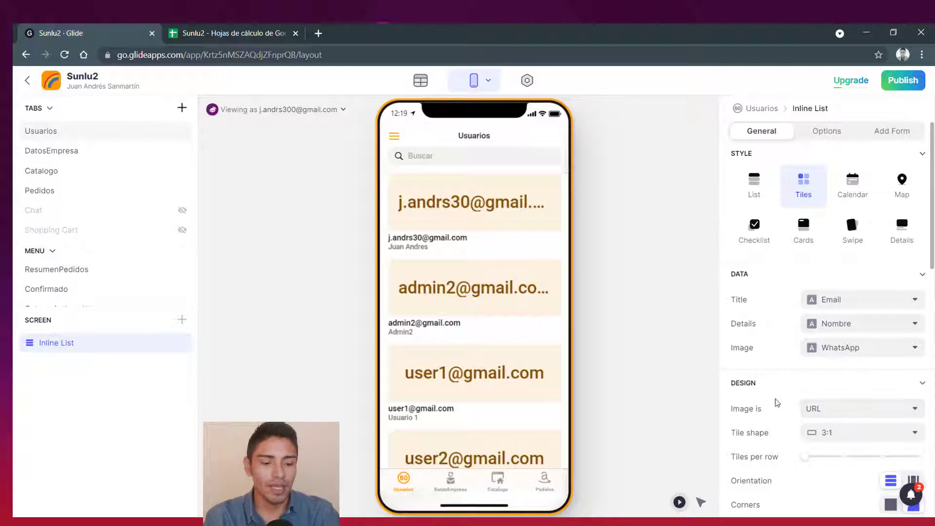
scroll(763, 332, "down", 2)
scroll(877, 316, "down", 4)
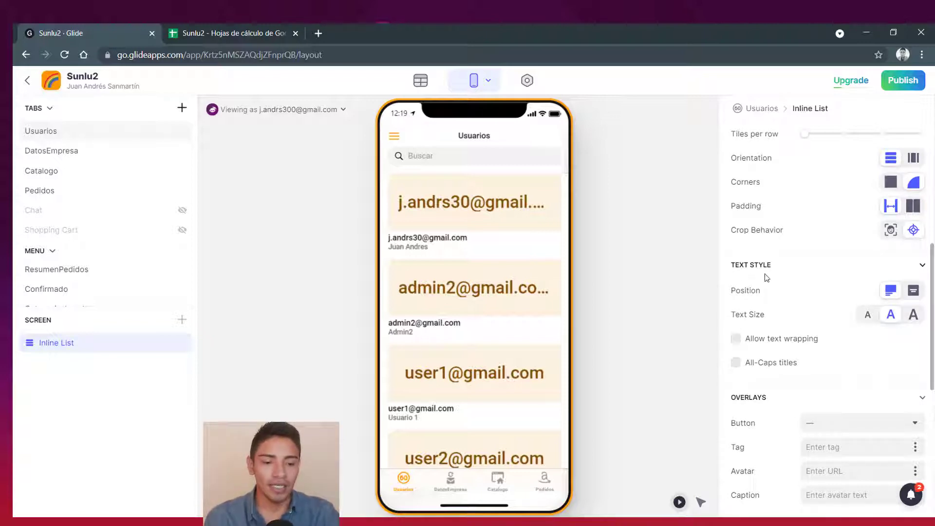
scroll(767, 273, "down", 3)
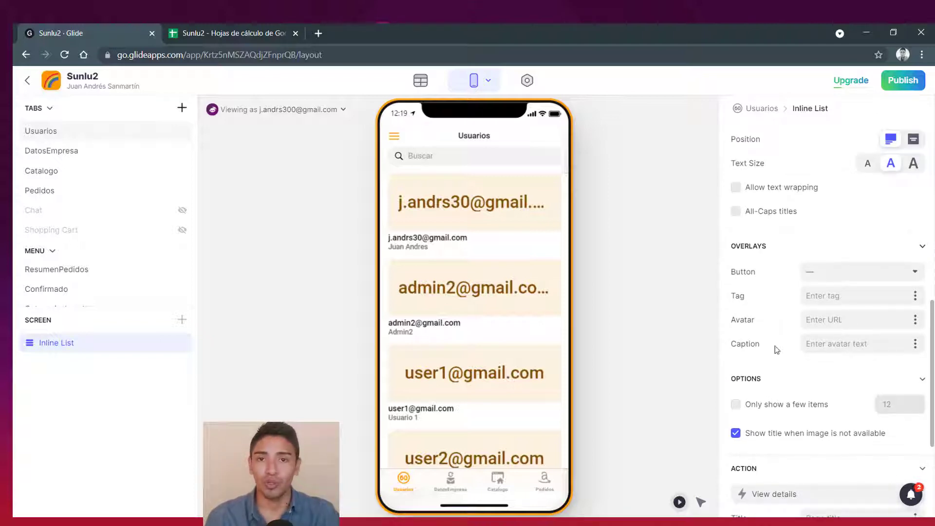
scroll(774, 344, "up", 8)
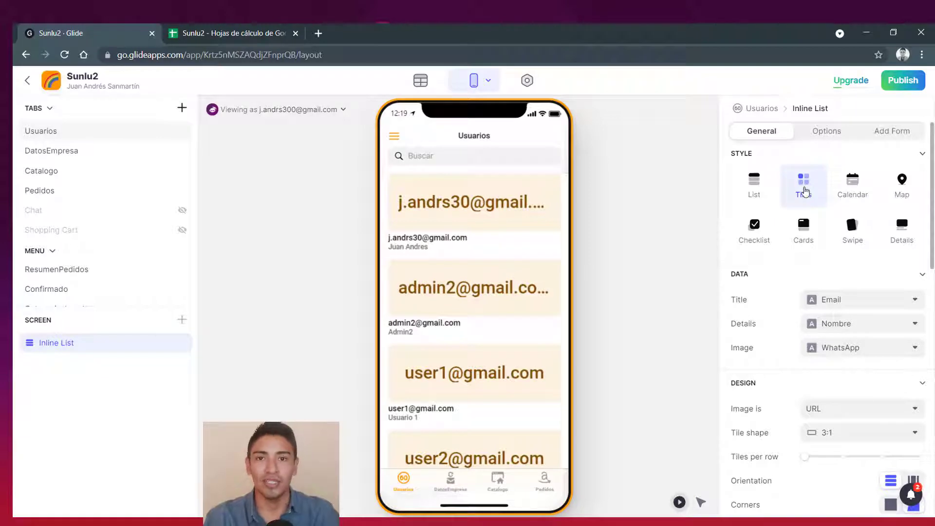
scroll(823, 344, "down", 3)
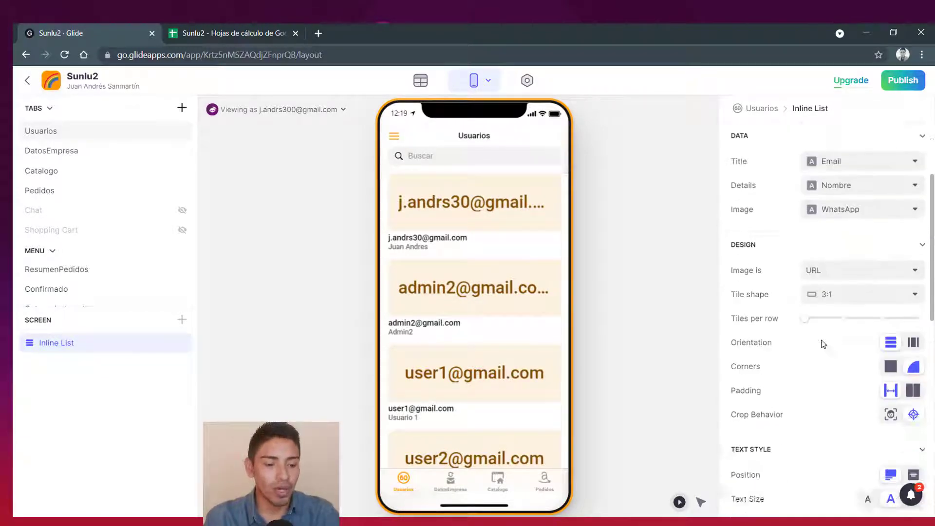
scroll(823, 345, "down", 5)
scroll(808, 250, "up", 8)
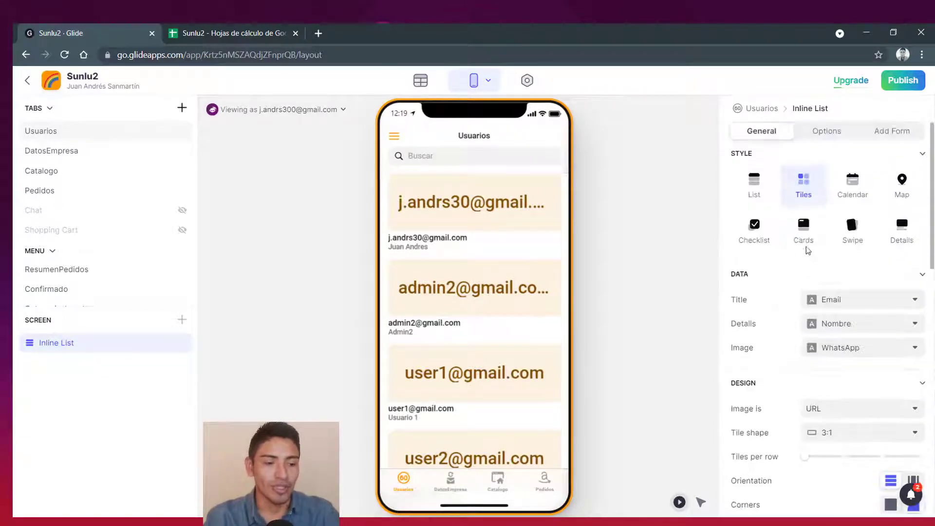
Step: Switch the Usuarios inline list to the List style and review its data, design, option and action settings
left_click(755, 191)
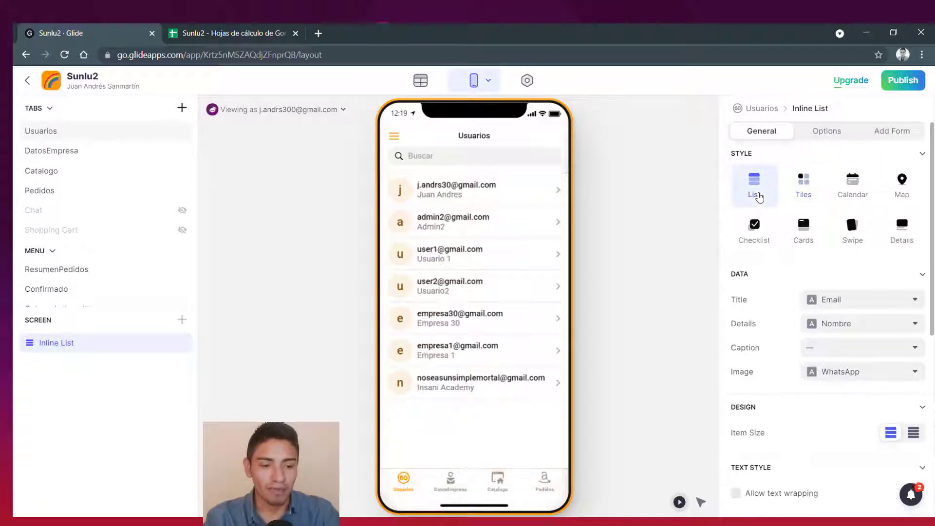
scroll(760, 233, "down", 2)
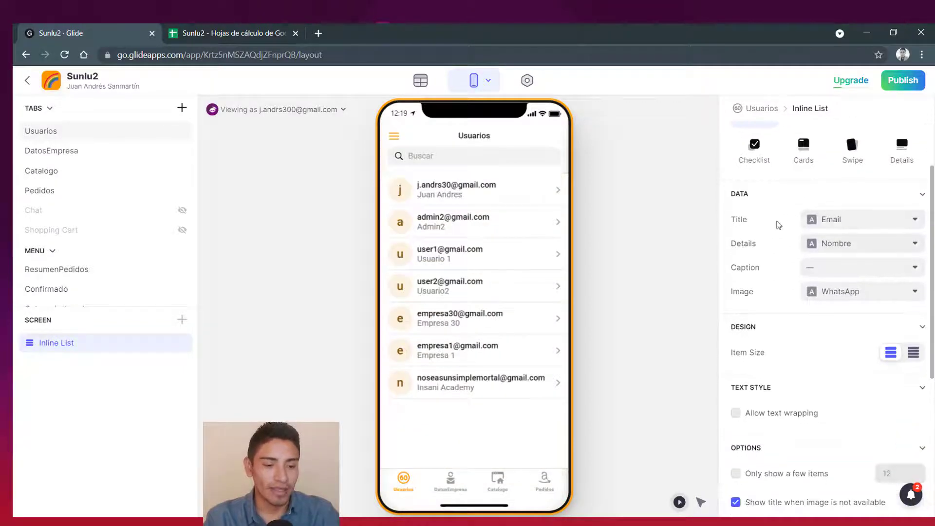
scroll(828, 243, "down", 2)
scroll(813, 317, "down", 2)
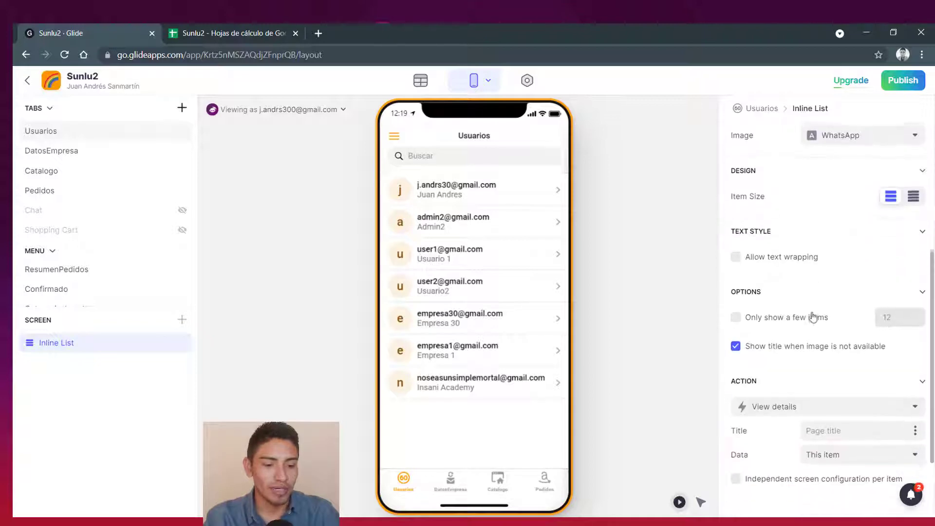
scroll(828, 341, "up", 3)
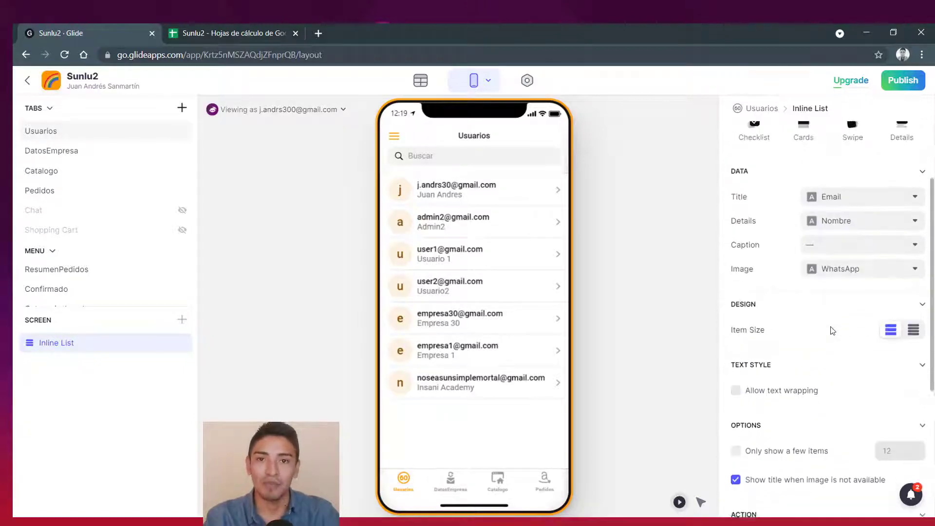
scroll(832, 331, "up", 3)
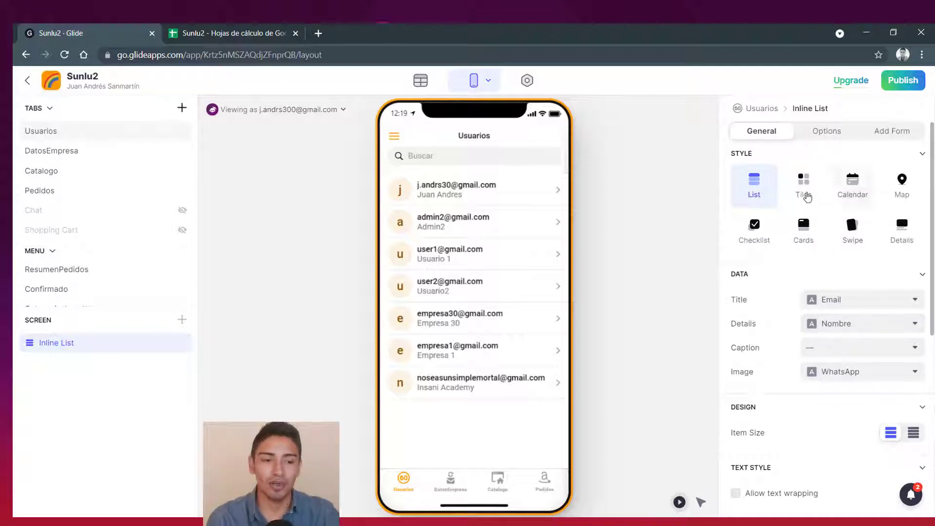
Step: Apply the Tiles style to the Usuarios inline list again and compare its design settings with those of the List style
left_click(806, 195)
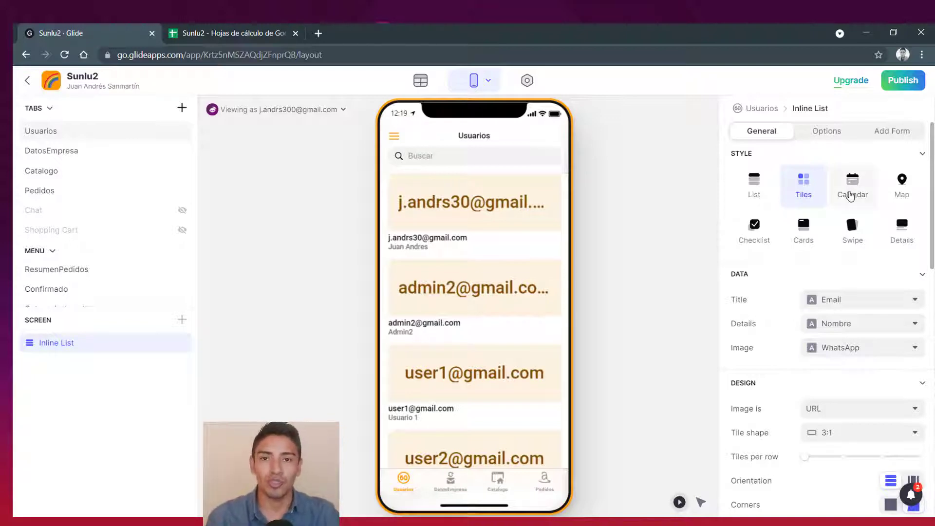
scroll(828, 292, "down", 5)
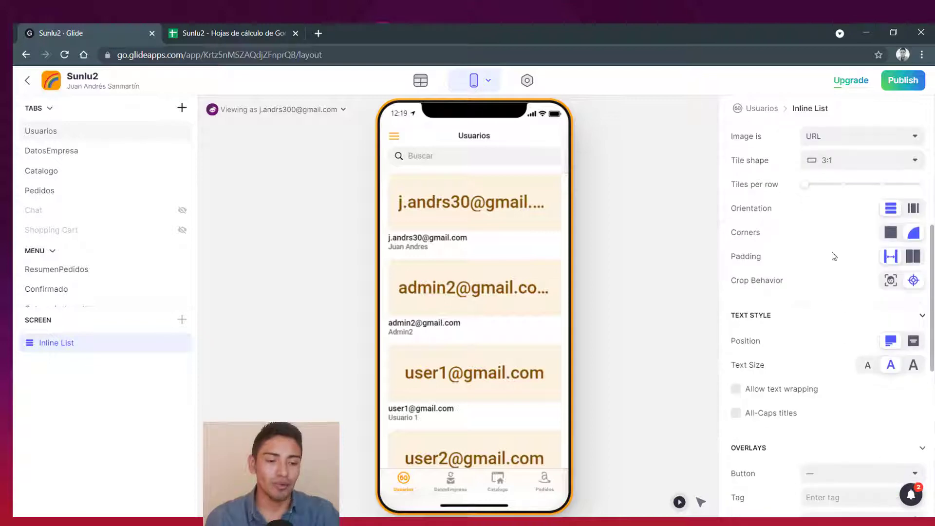
scroll(803, 256, "up", 4)
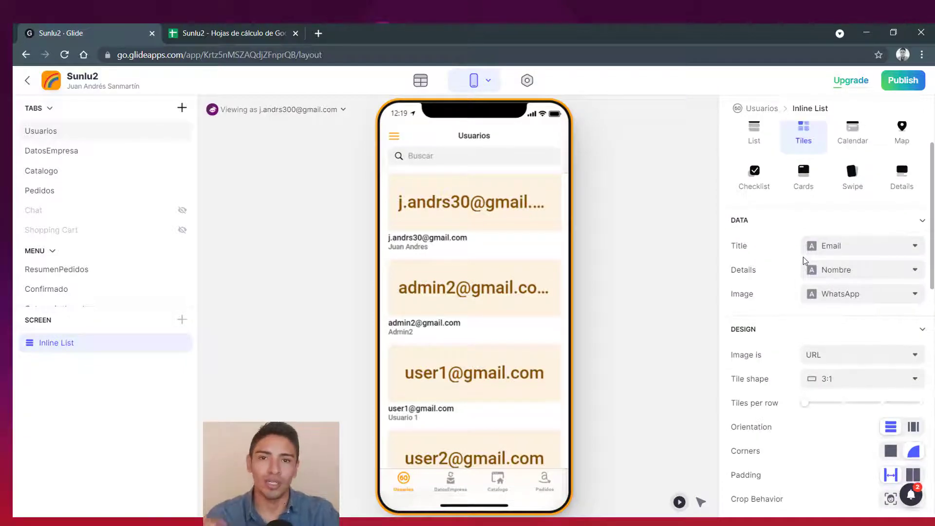
scroll(851, 223, "up", 1)
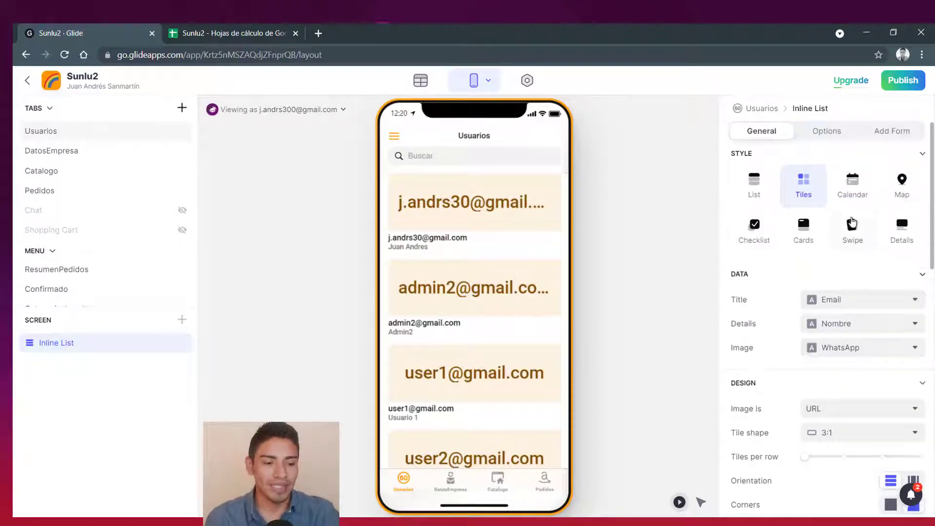
Step: Set the Usuarios tab to the Details style and browse all component categories available to insert on its screen
left_click(902, 204)
left_click(901, 230)
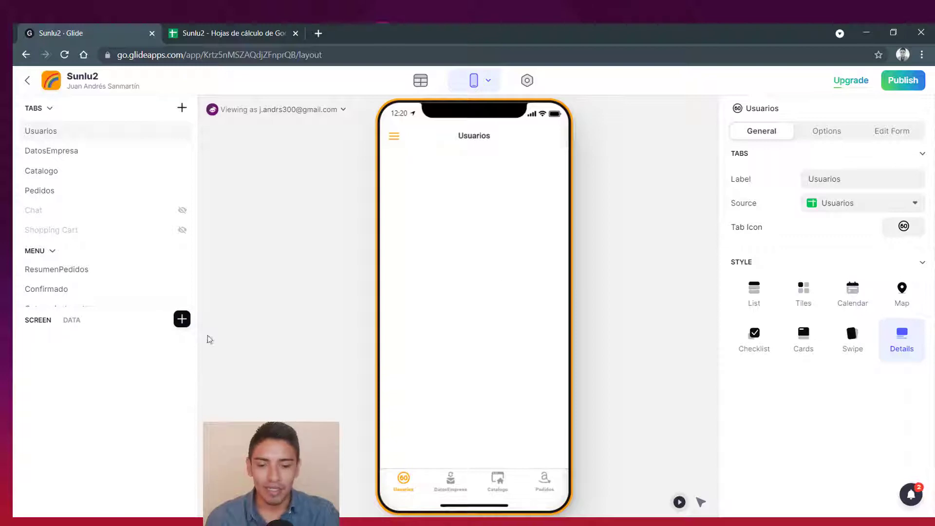
left_click(182, 319)
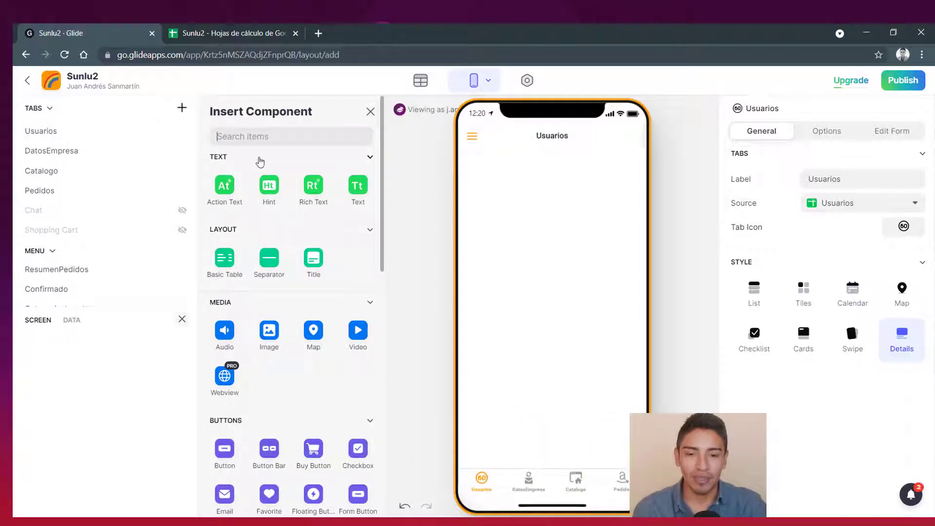
scroll(292, 321, "down", 1)
scroll(292, 321, "down", 10)
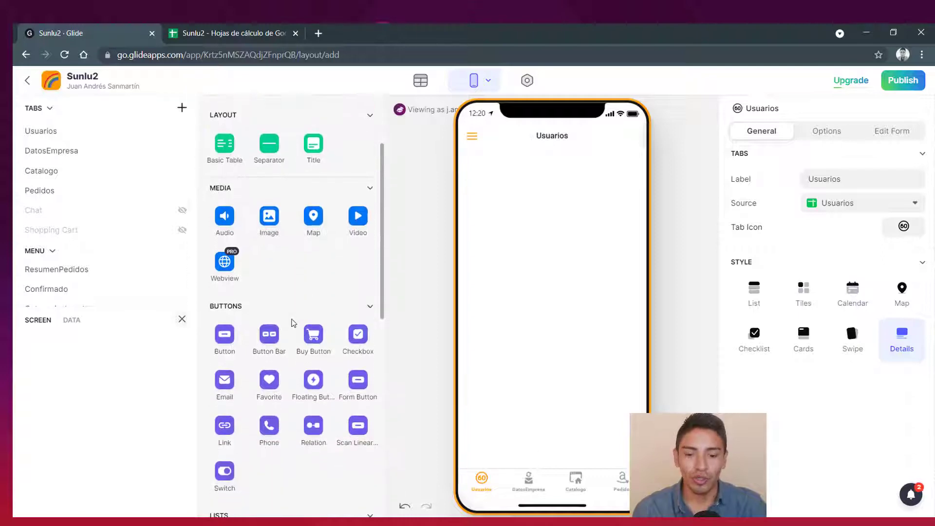
scroll(294, 323, "down", 2)
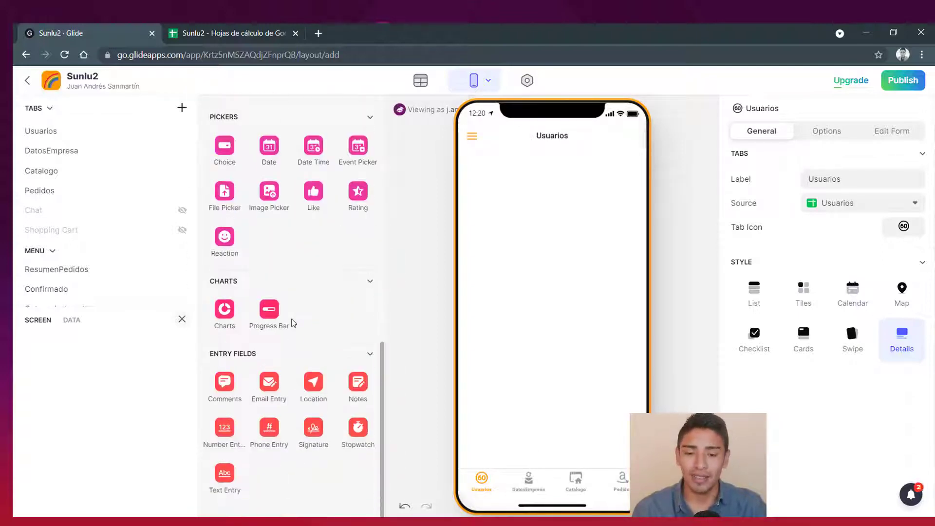
Step: Review the text, layout, media, button, list, picker, chart and entry field components offered for the Usuarios screen once more
scroll(293, 322, "up", 12)
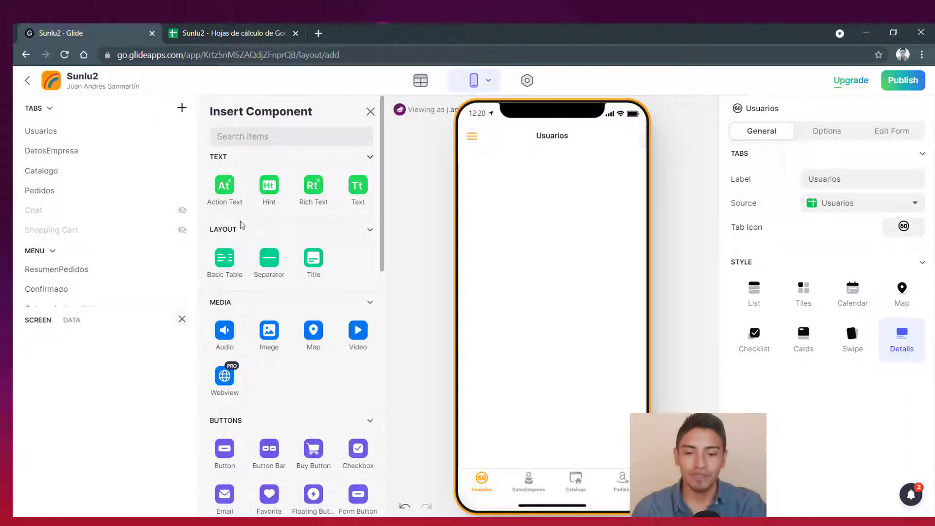
scroll(231, 237, "down", 2)
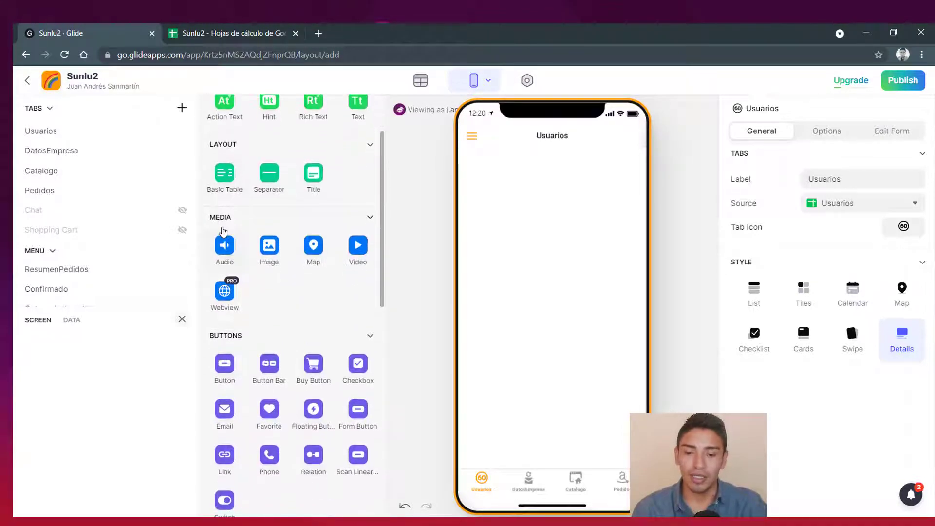
scroll(229, 226, "down", 3)
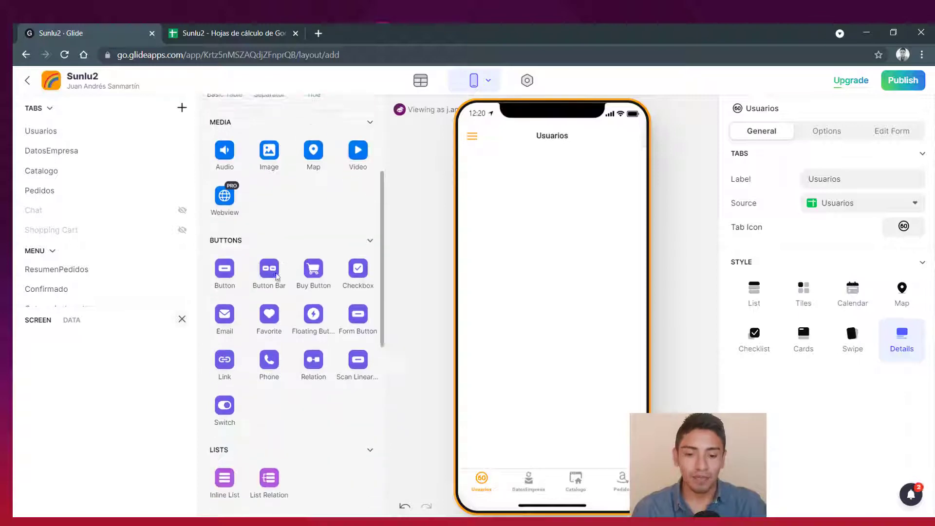
scroll(249, 312, "down", 5)
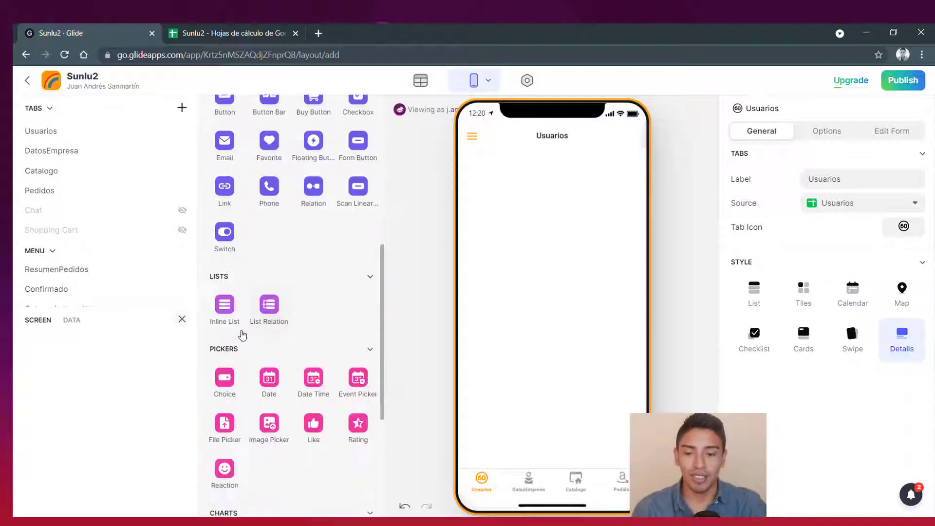
scroll(294, 333, "down", 1)
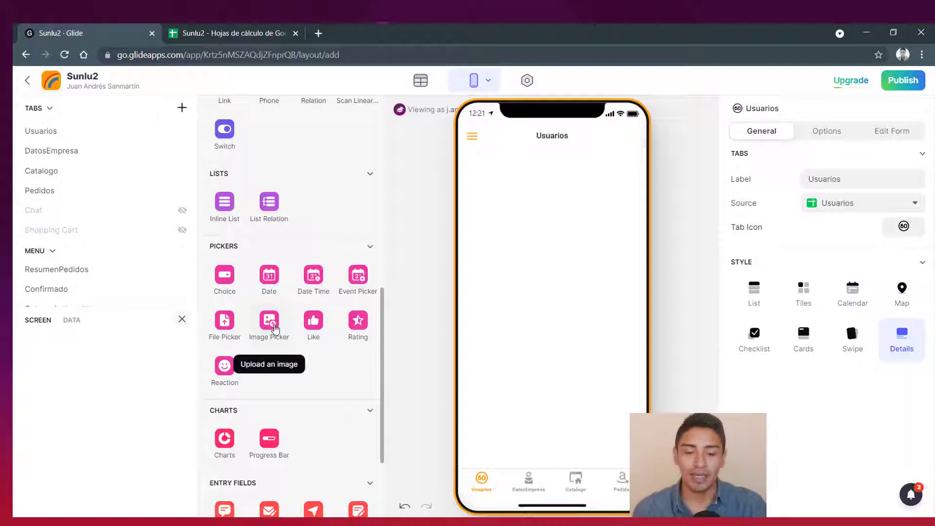
scroll(275, 329, "down", 1)
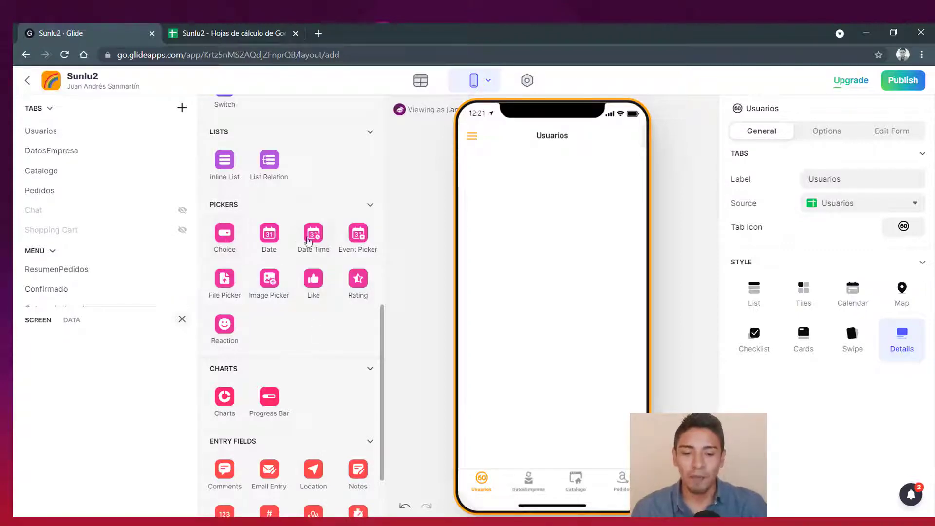
scroll(304, 331, "down", 2)
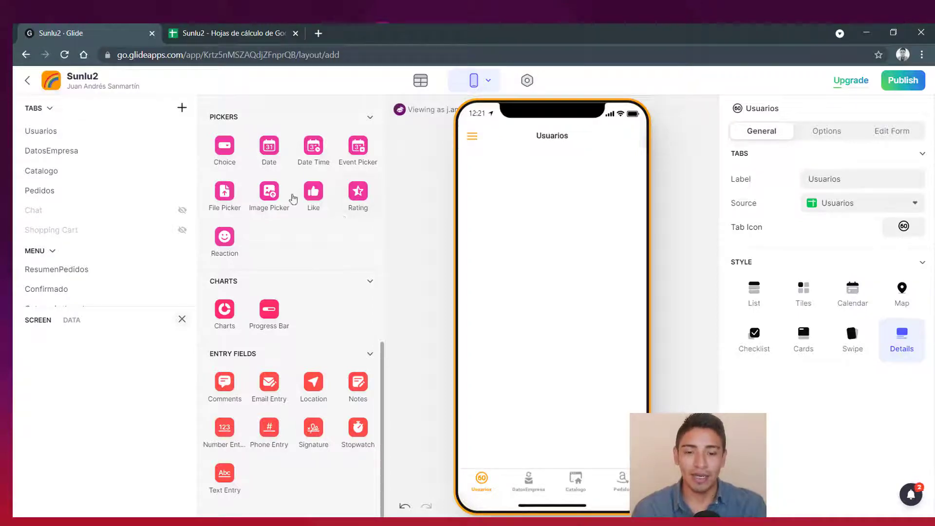
scroll(273, 244, "up", 10)
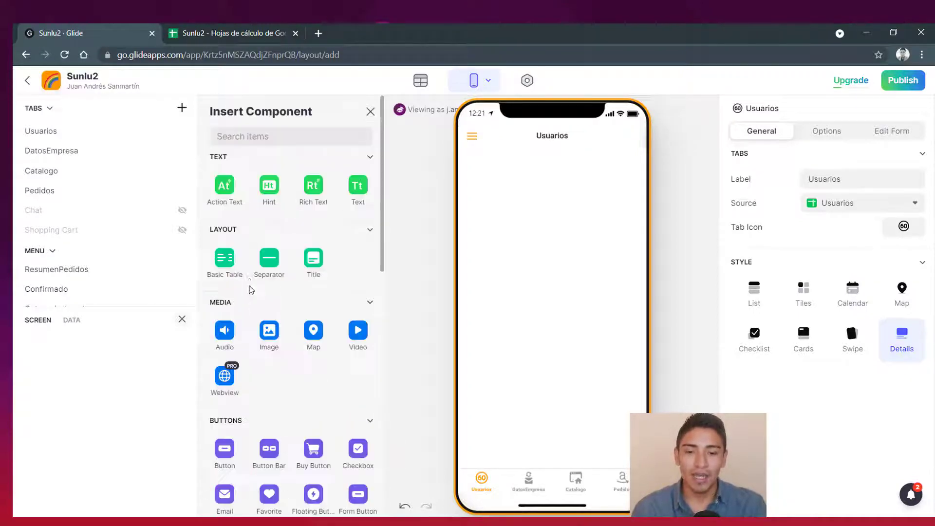
Step: Insert an Action Text component on the Usuarios screen and rename it Nombre
left_click(232, 194)
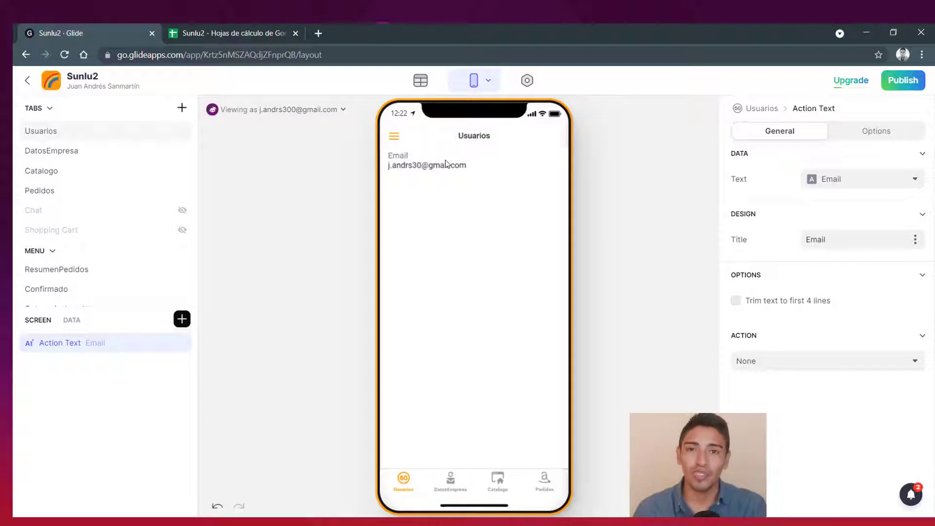
double_click(72, 344)
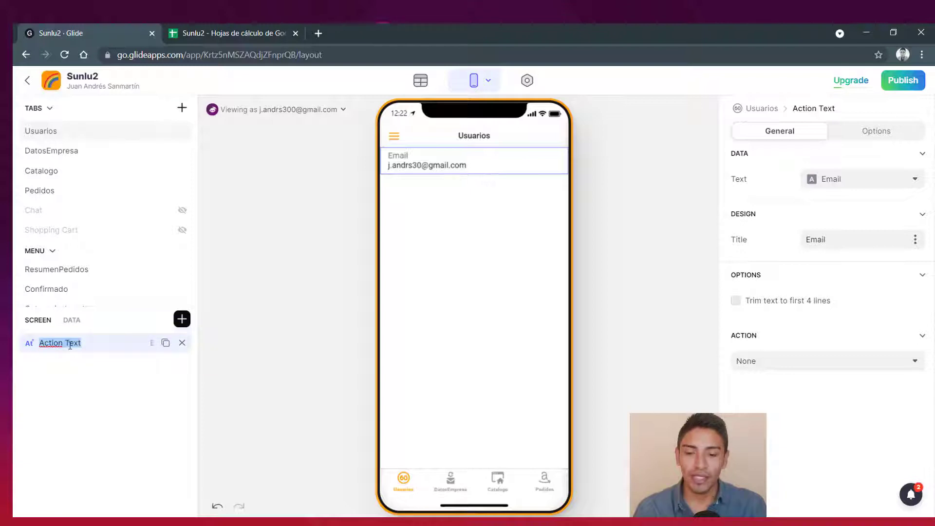
type("No")
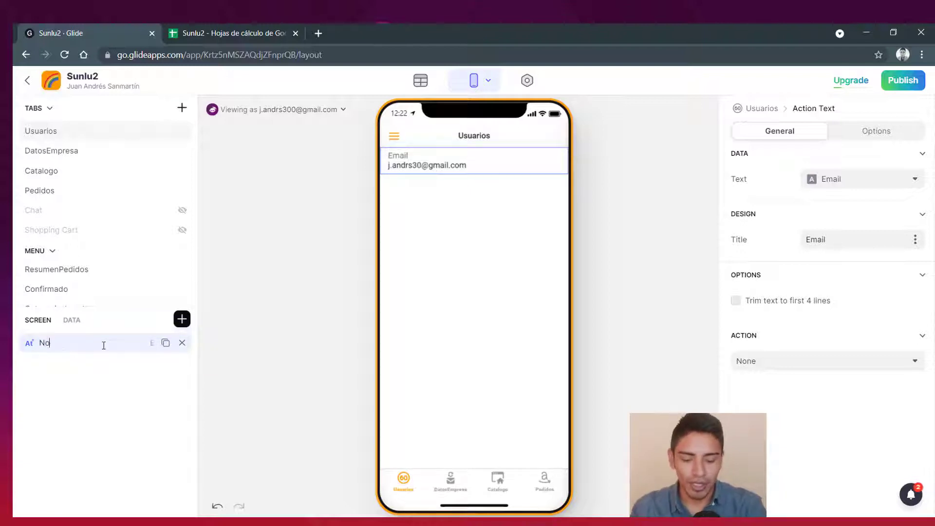
type("mbre")
key("Return")
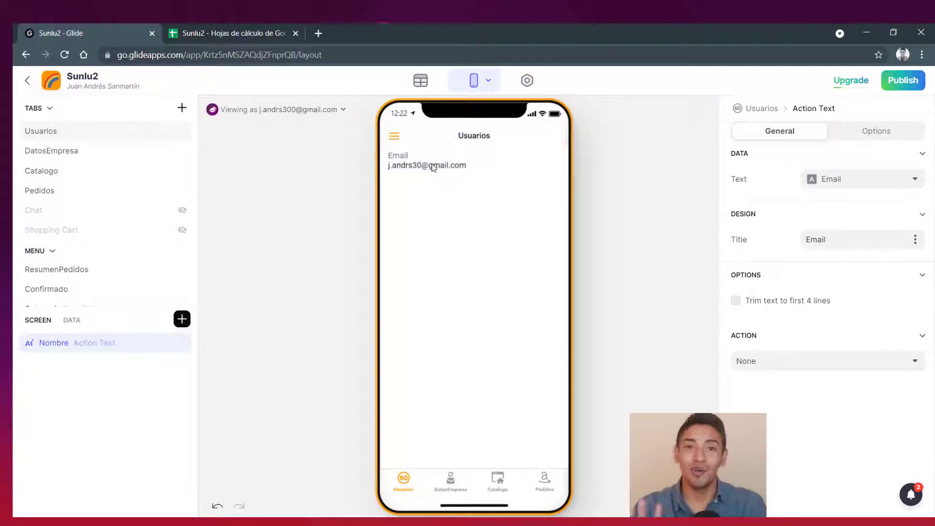
Step: Rename the Action Text component as email
double_click(54, 344)
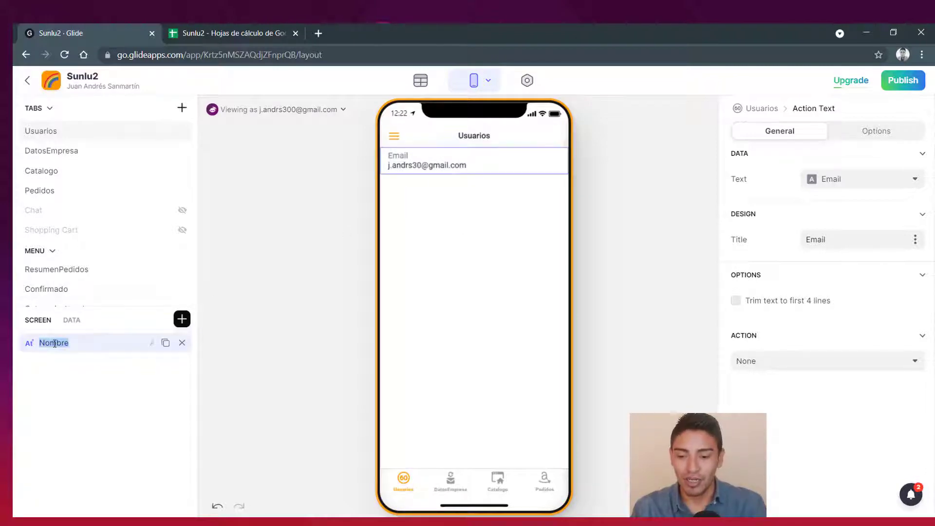
type("email")
key("Return")
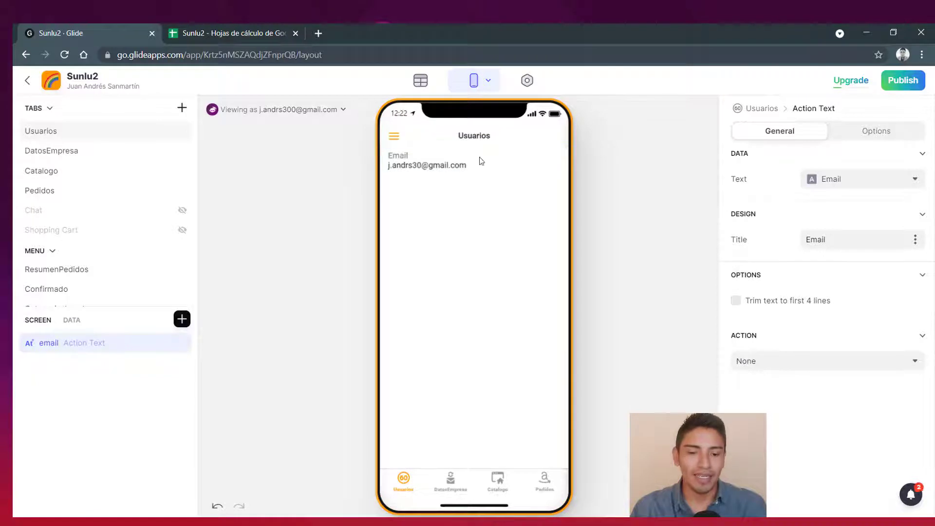
Step: Review the columns available as the text source of the email component
left_click(85, 345)
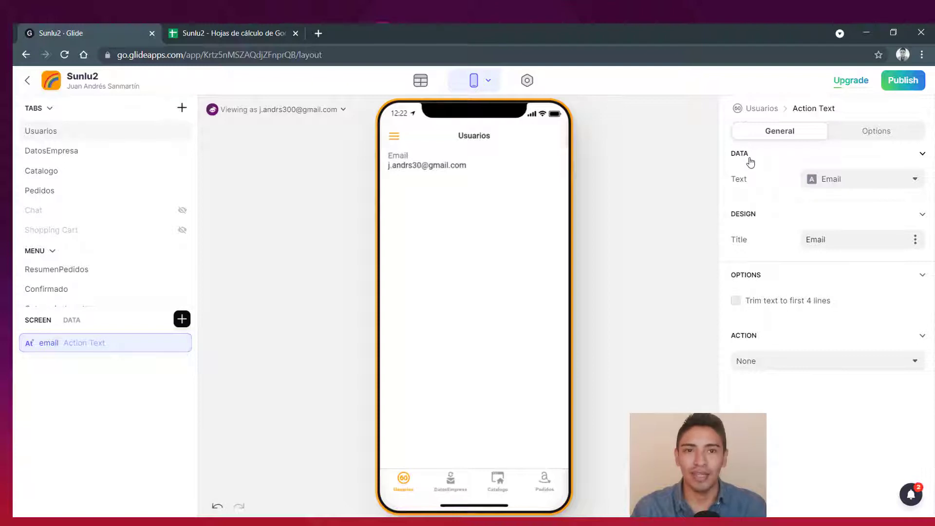
left_click(857, 183)
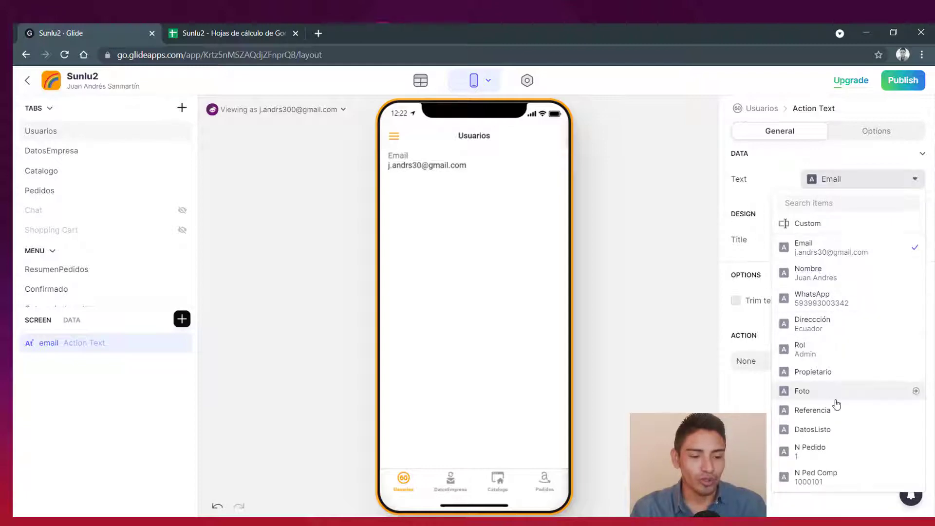
left_click(837, 183)
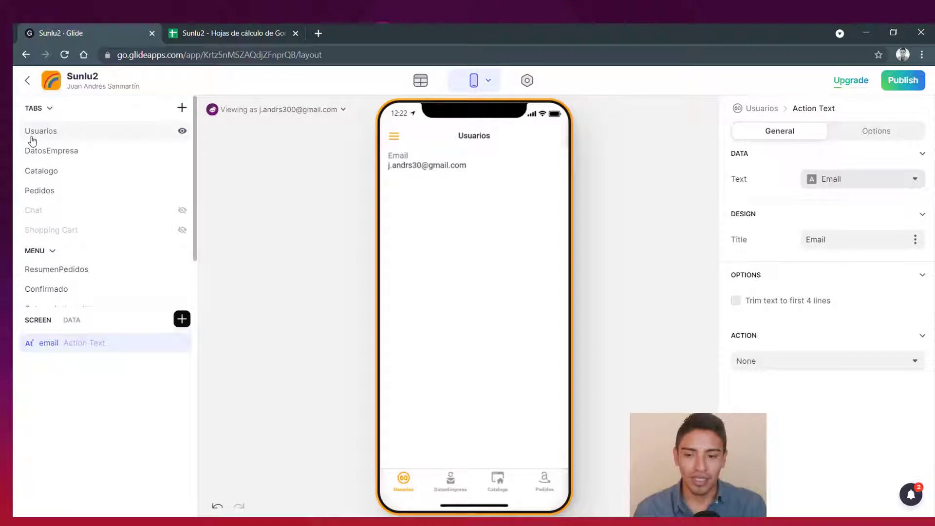
Step: Switch to the Sunlu2 spreadsheet in Google Sheets and examine the Usuarios sheet's column headers from Email to Referencia
left_click(209, 36)
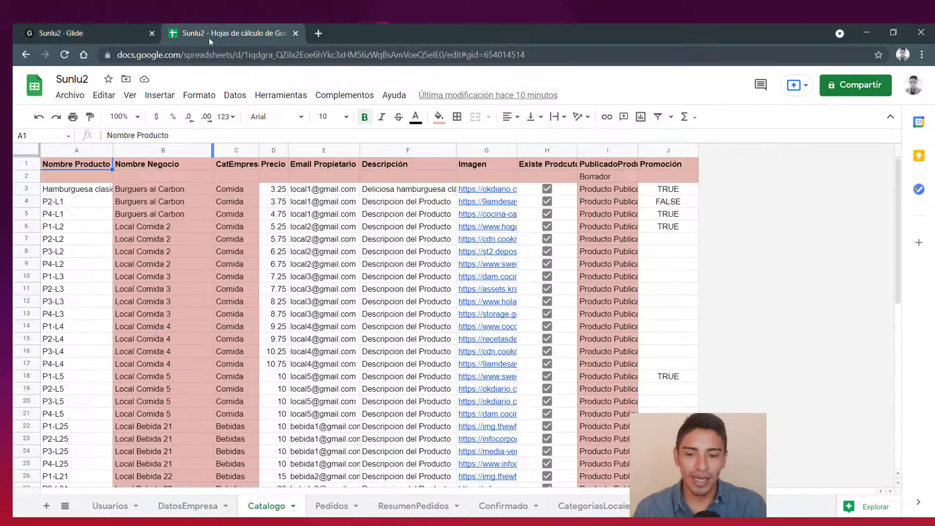
left_click(110, 506)
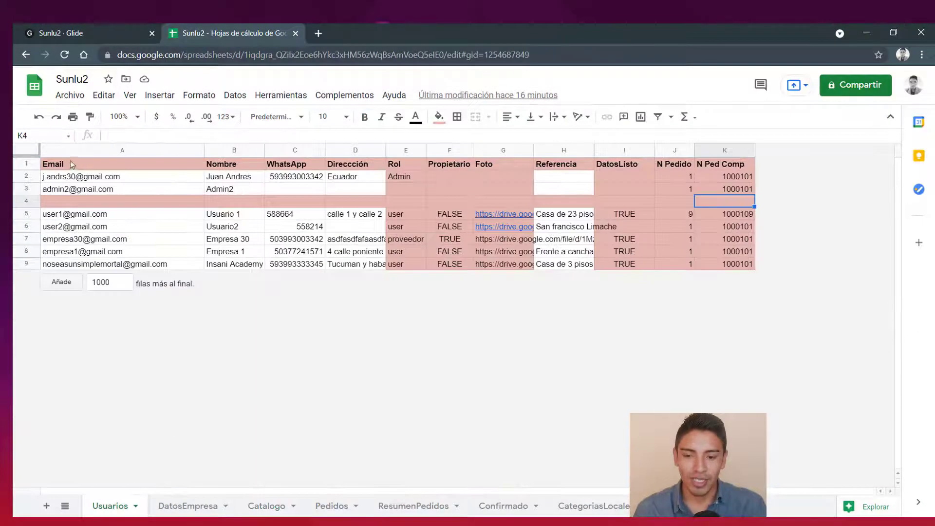
left_click(61, 167)
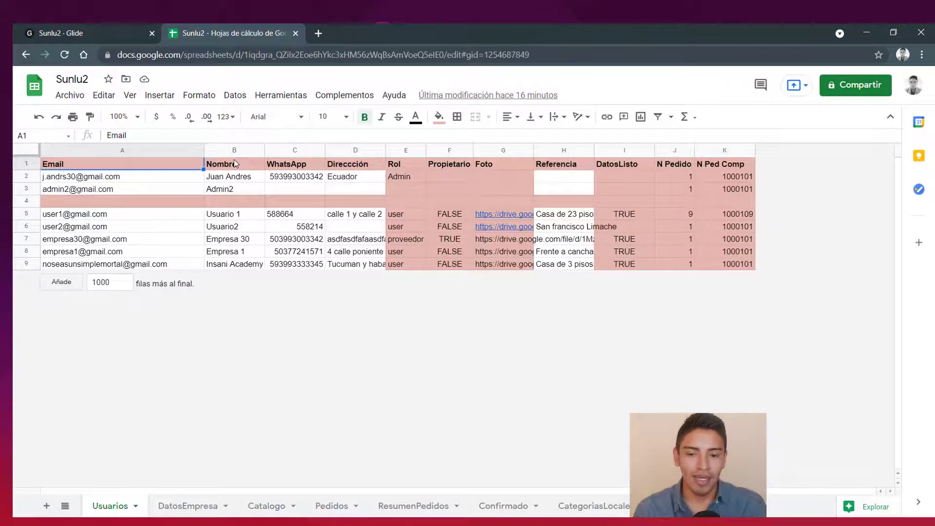
left_click(237, 165)
left_click(296, 168)
left_click(344, 168)
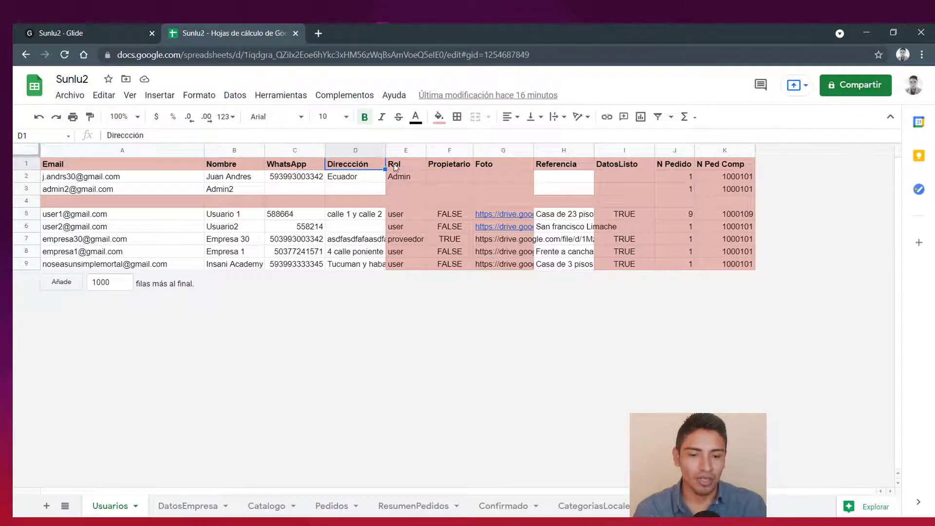
left_click(396, 166)
left_click(457, 165)
left_click(494, 166)
left_click(556, 165)
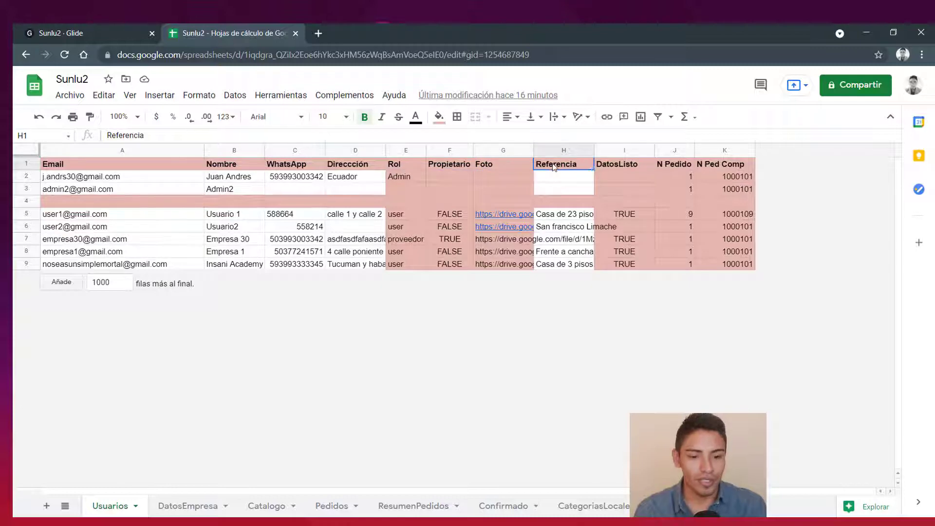
Step: Return to Glide and set the email component's text source to the Nombre column
left_click(109, 39)
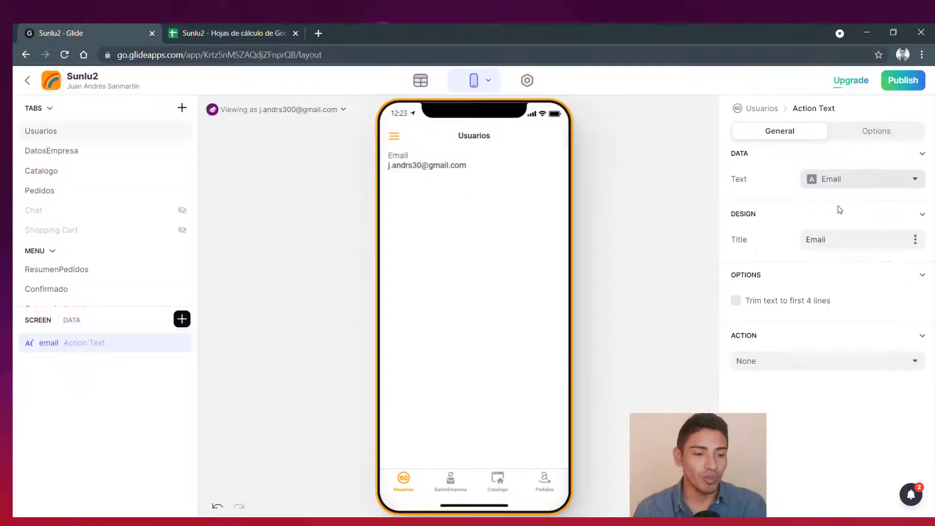
left_click(849, 181)
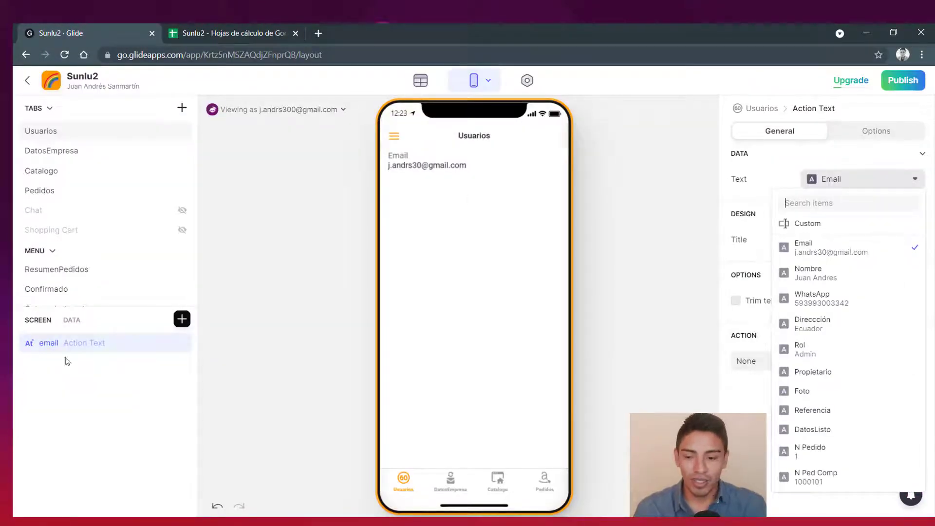
left_click(824, 261)
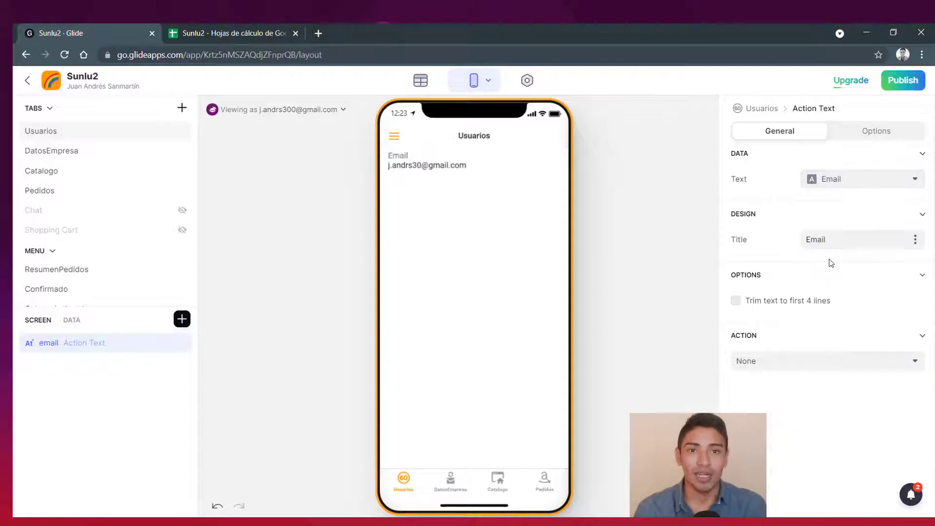
left_click(845, 184)
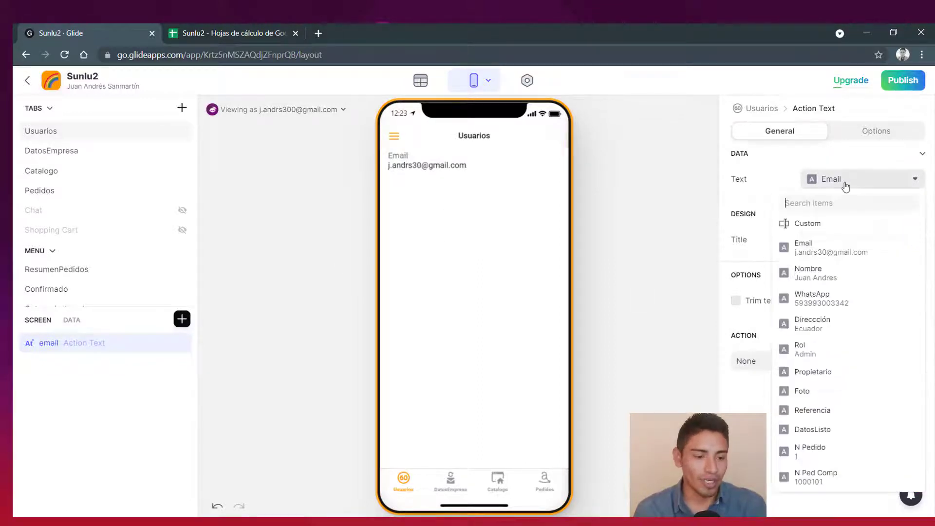
left_click(819, 274)
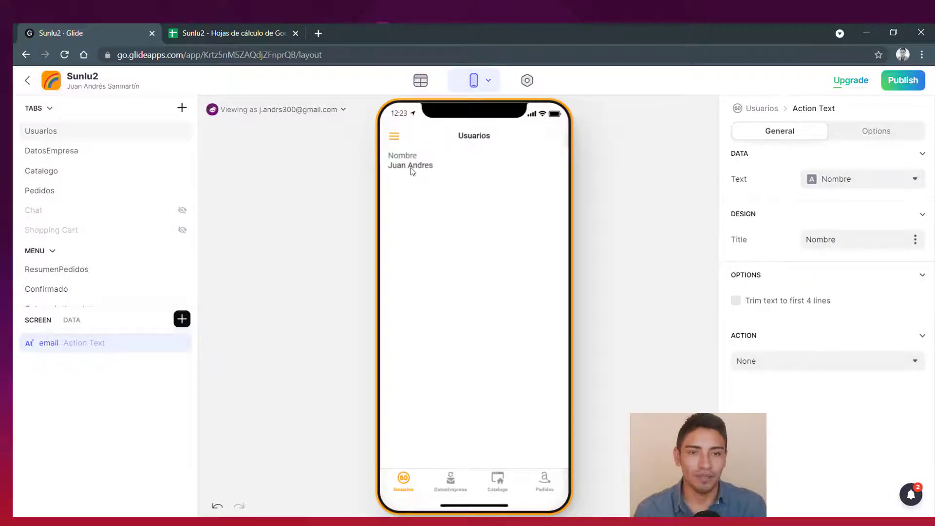
Step: Compare the rows of the Usuarios sheet in Google Sheets with the Nombre preview and the View as user list in Glide
left_click(229, 32)
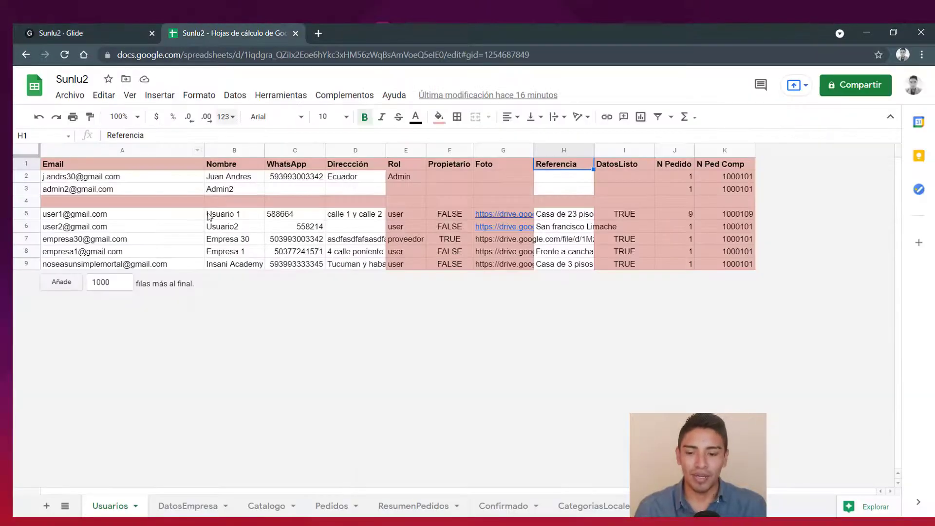
left_click(93, 33)
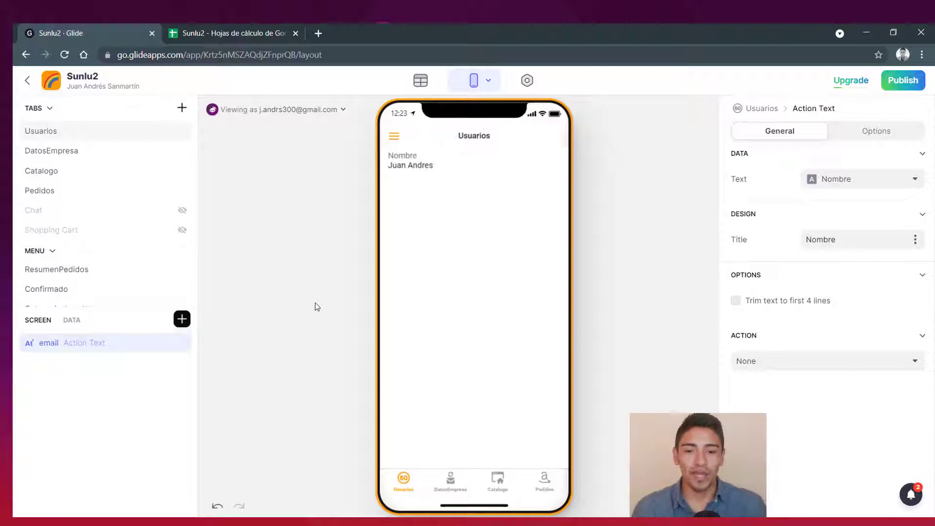
left_click(343, 110)
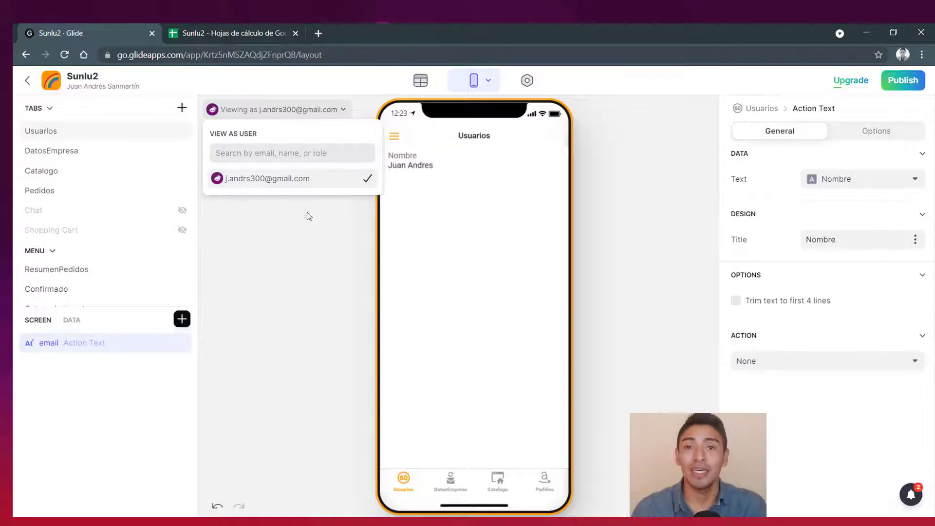
left_click(310, 238)
left_click(310, 237)
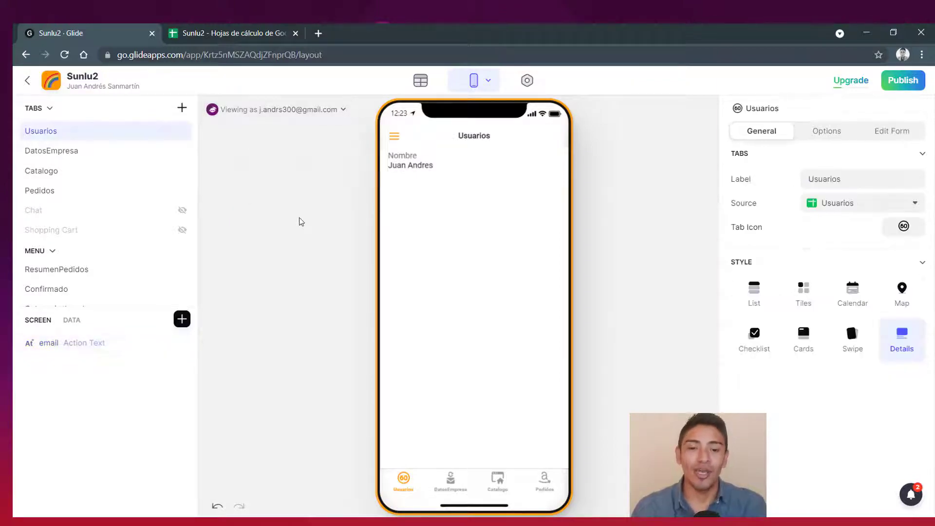
left_click(234, 34)
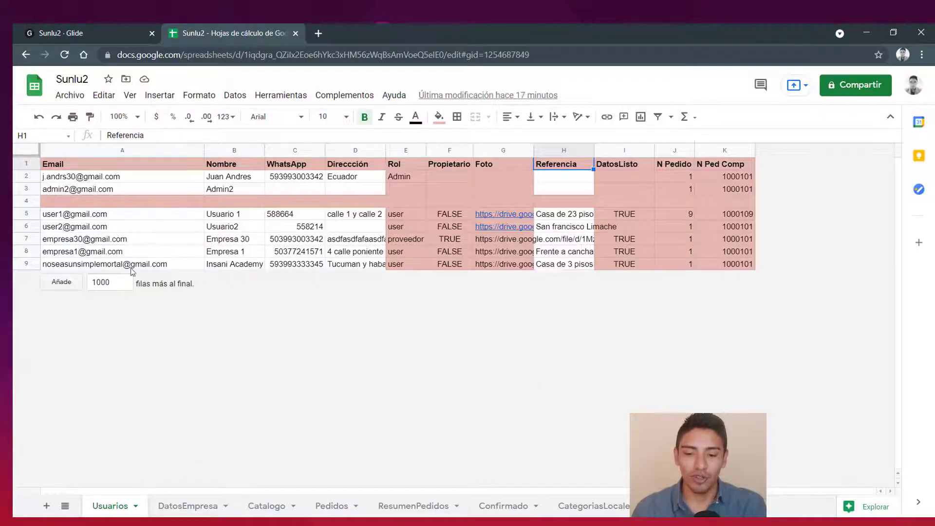
left_click(101, 39)
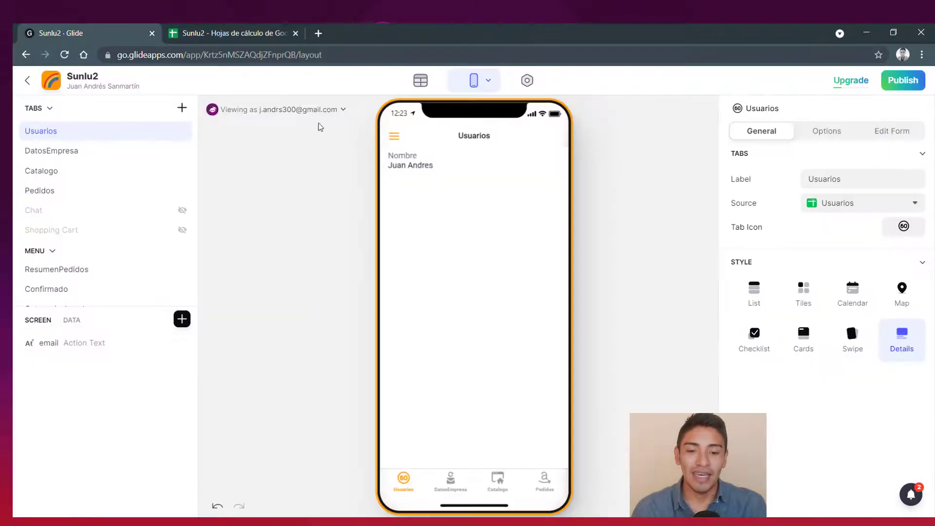
left_click(332, 110)
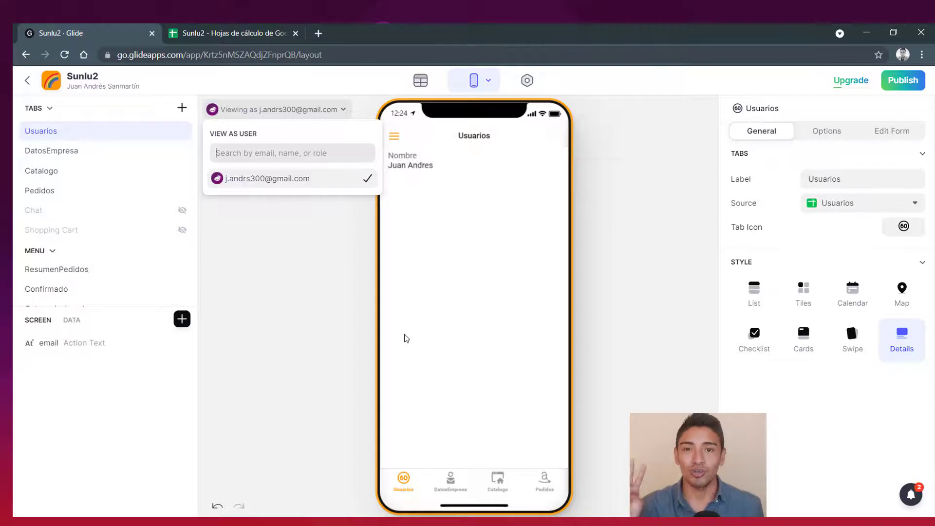
left_click(219, 32)
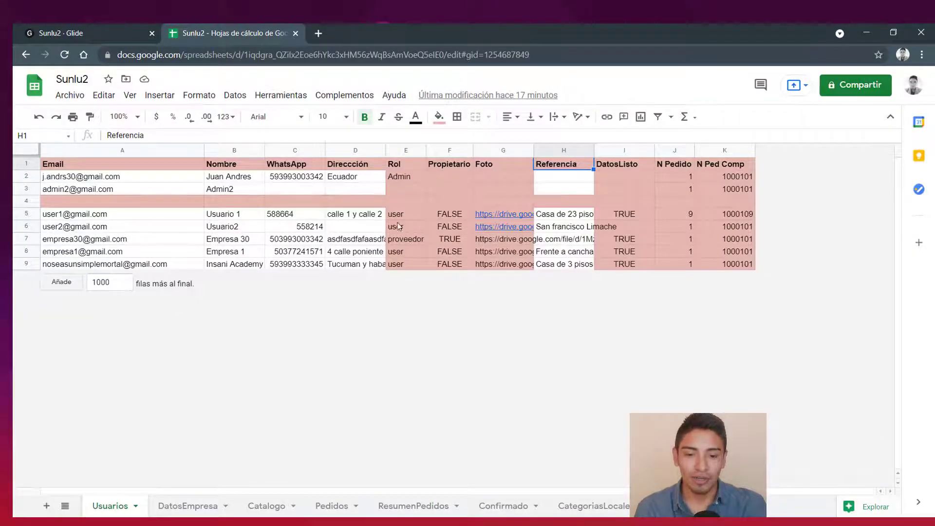
Step: Examine the Rol column of the Usuarios sheet, then return to Glide and close the View as user list
left_click(409, 150)
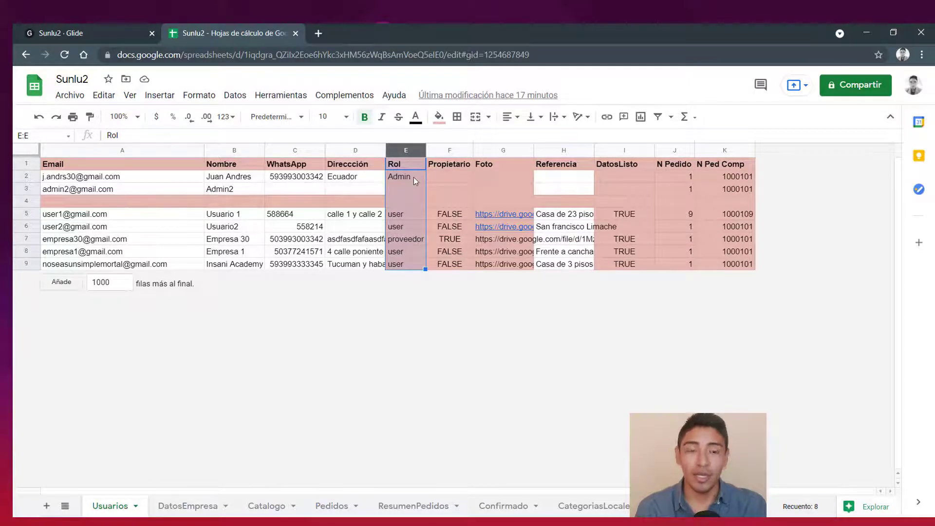
key("ctrl+Tab")
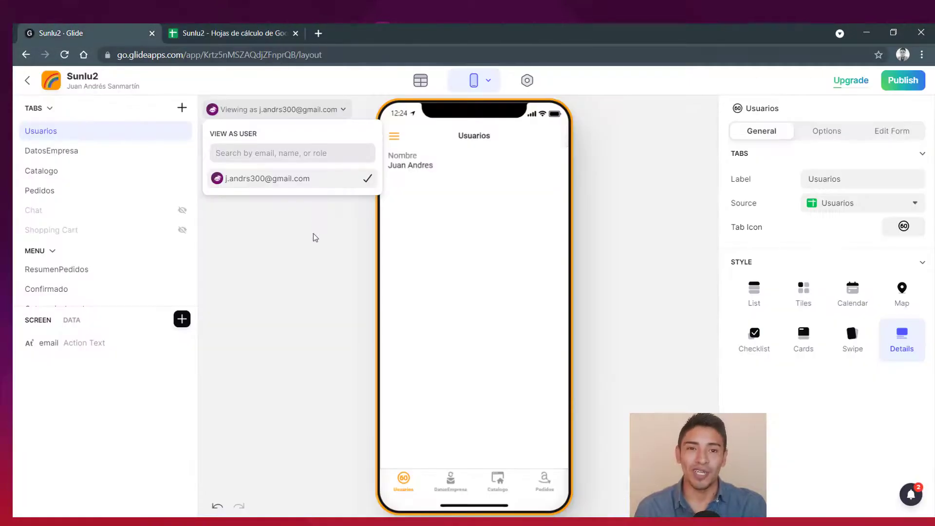
left_click(359, 257)
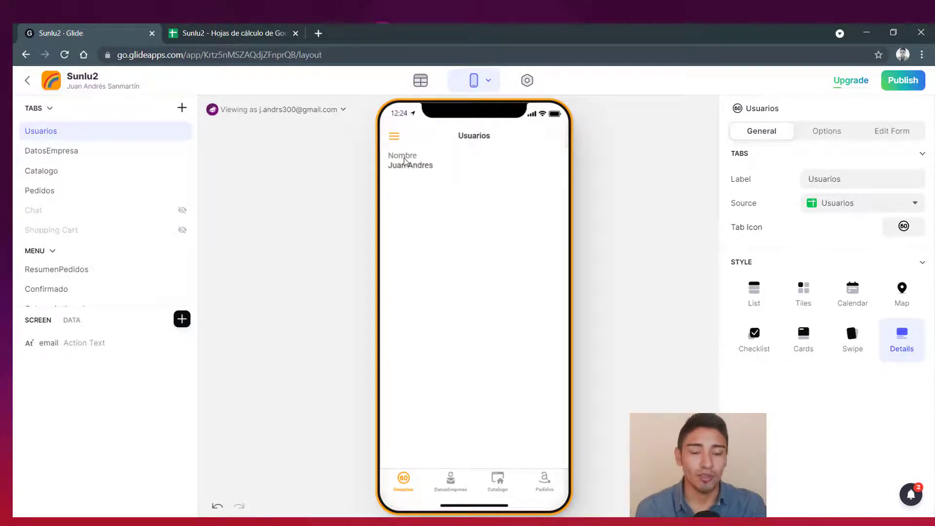
Step: Insert a Phone Entry component on the Usuarios screen and link it to the WhatsApp column
left_click(182, 319)
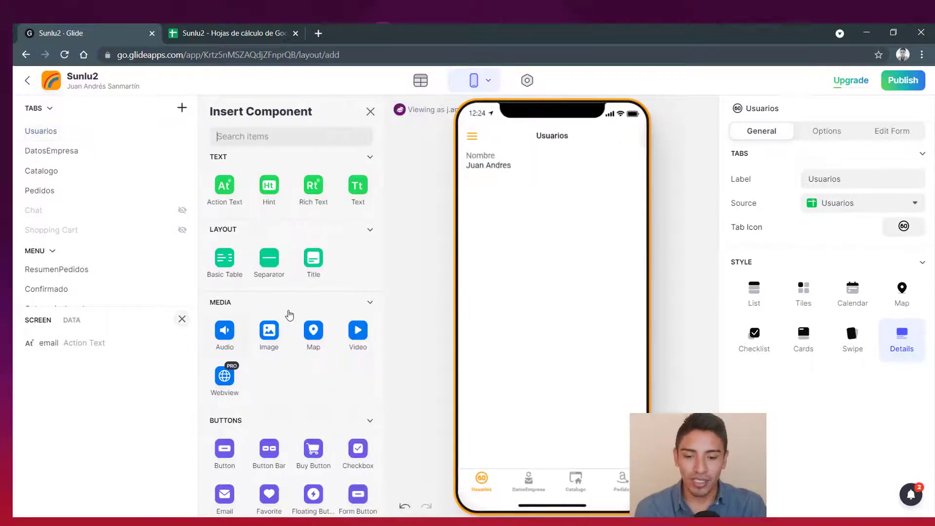
type("ent")
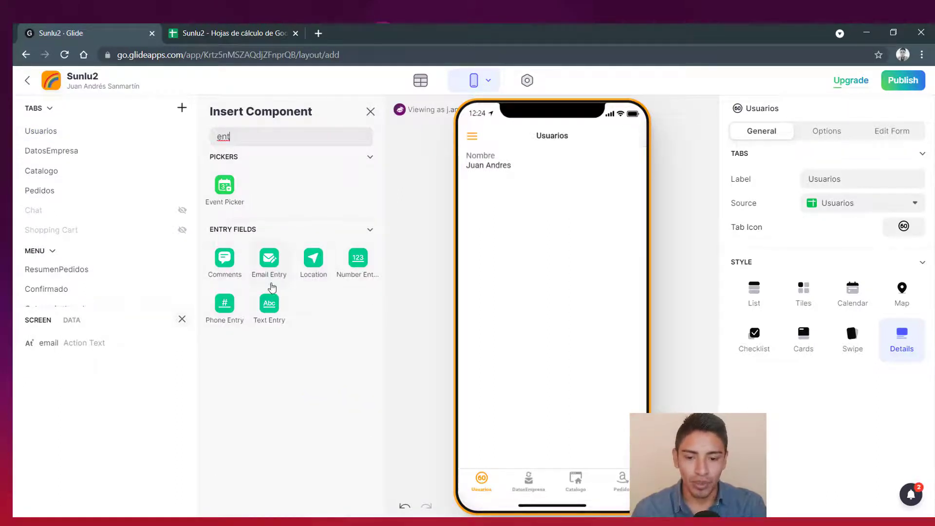
left_click(224, 305)
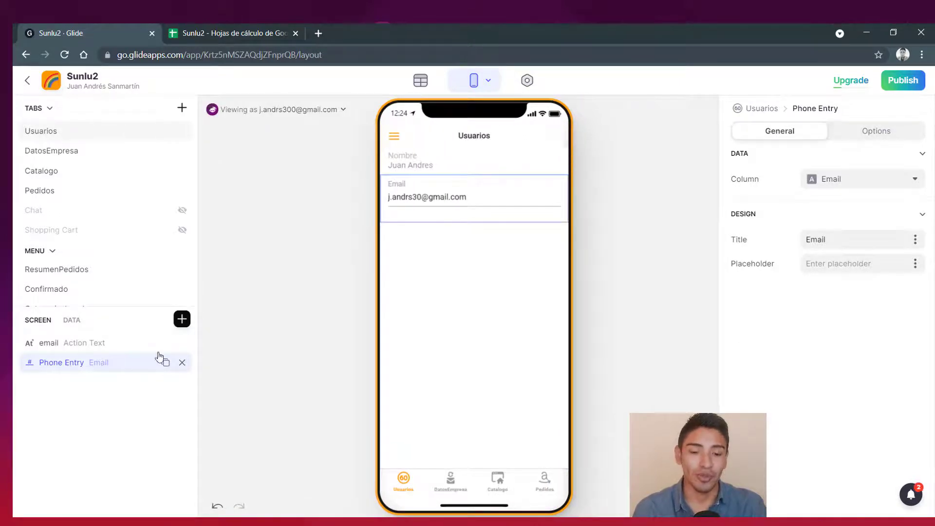
left_click(469, 204)
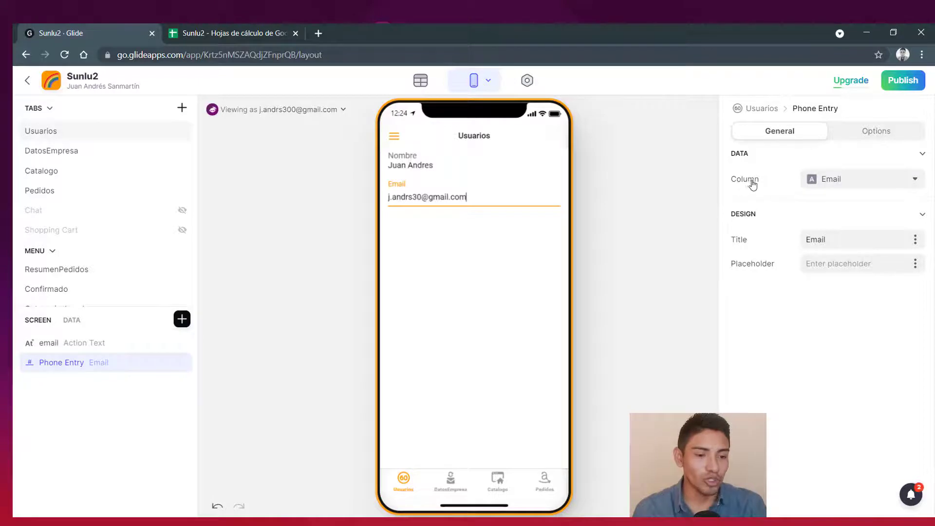
left_click(850, 182)
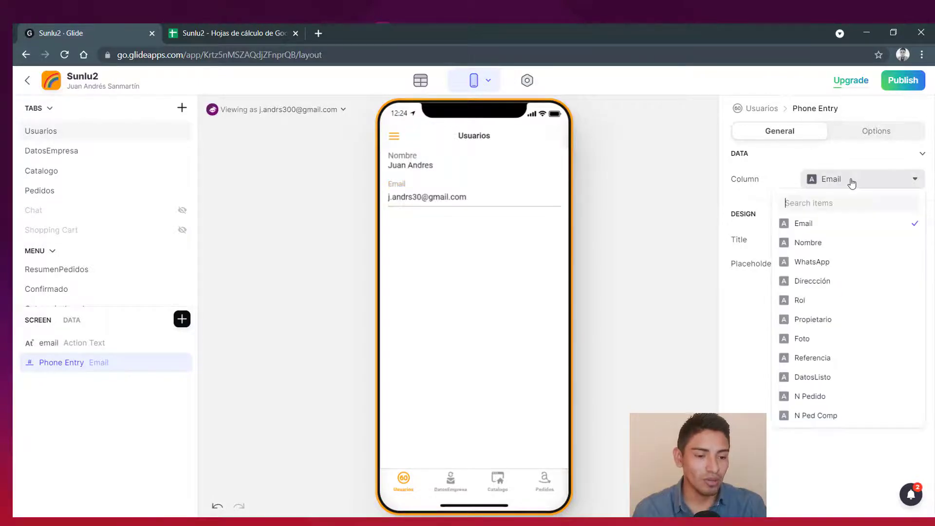
left_click(833, 262)
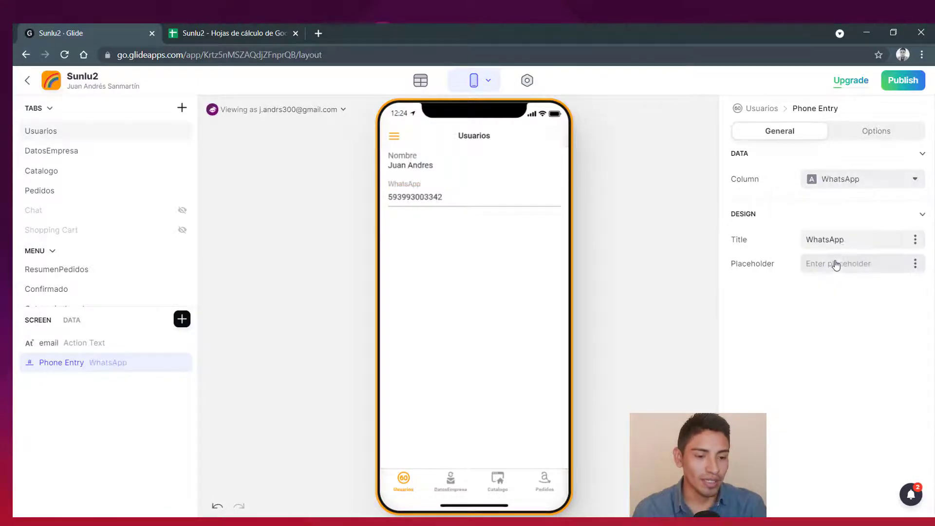
Step: Change the last digit of the WhatsApp number in the app preview to 5 and compare it with the Usuarios sheet in Google Sheets
left_click(470, 199)
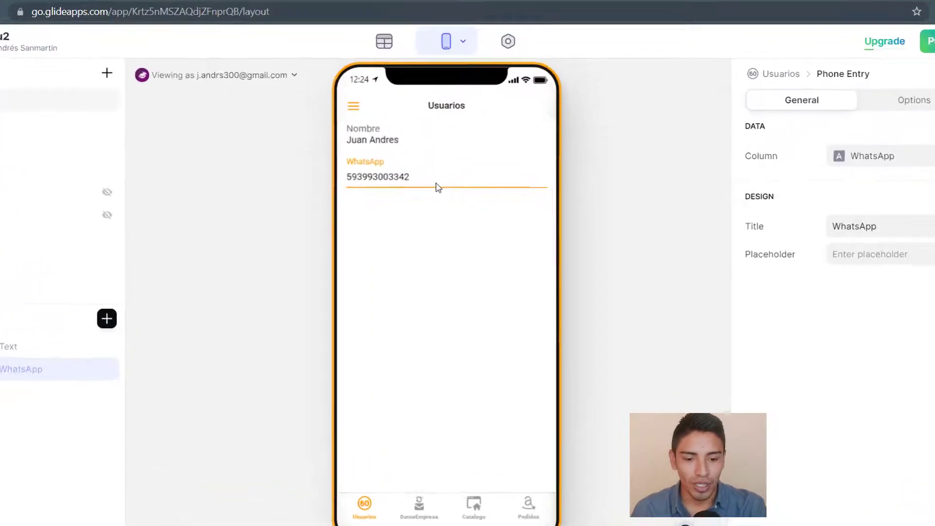
key("BackSpace")
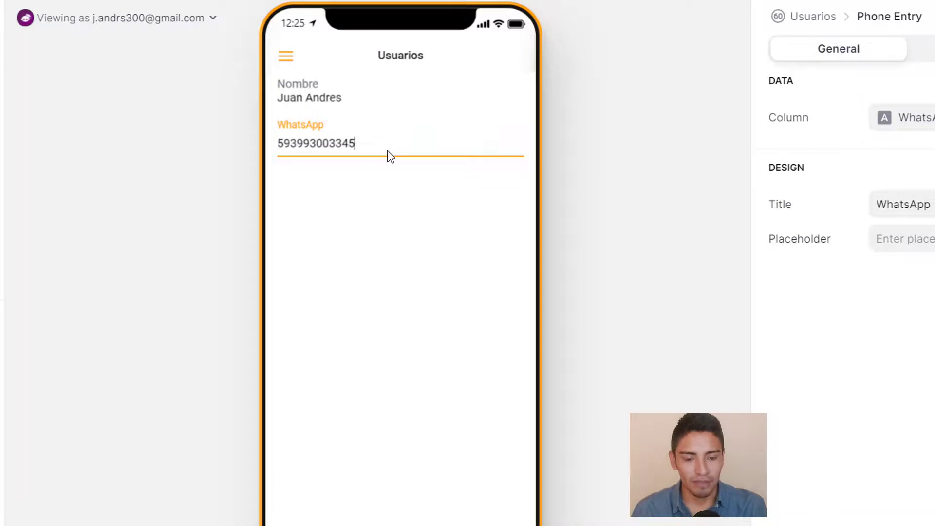
left_click(403, 193)
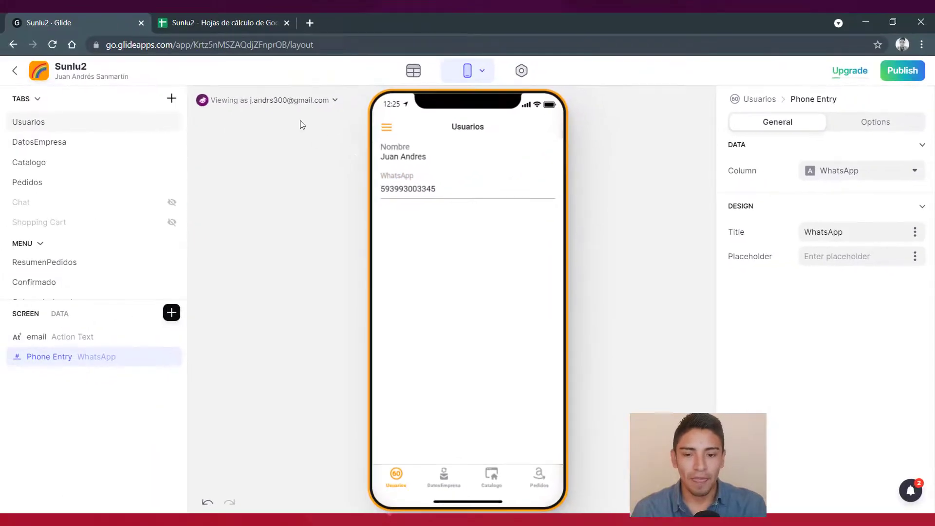
left_click(214, 24)
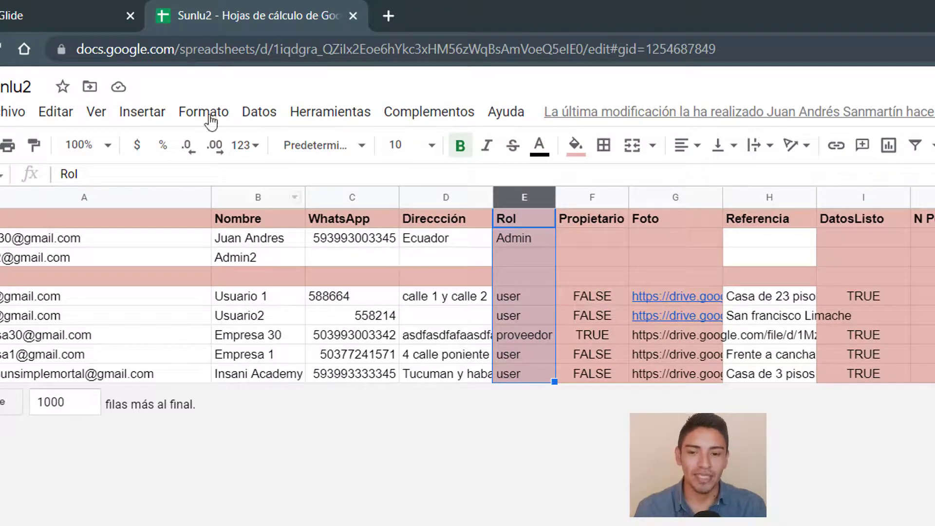
left_click(51, 16)
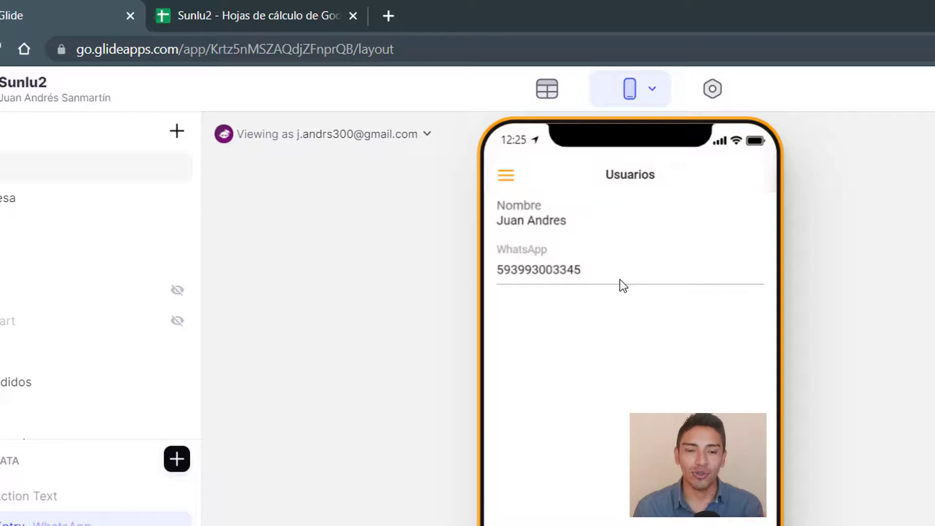
left_click(144, 10)
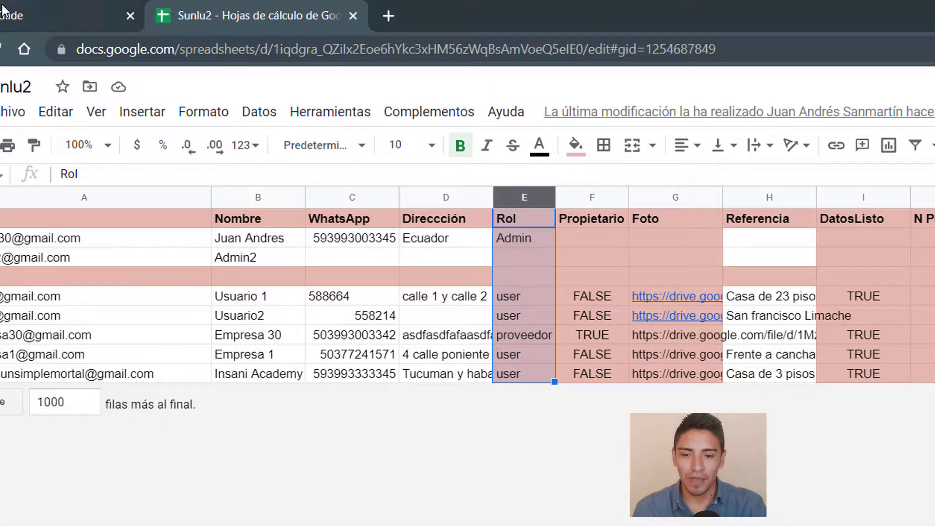
Step: Return to Glide, set the WhatsApp number's last digit to 2 in the preview, and check the Usuarios sheet in Google Sheets
left_click(30, 18)
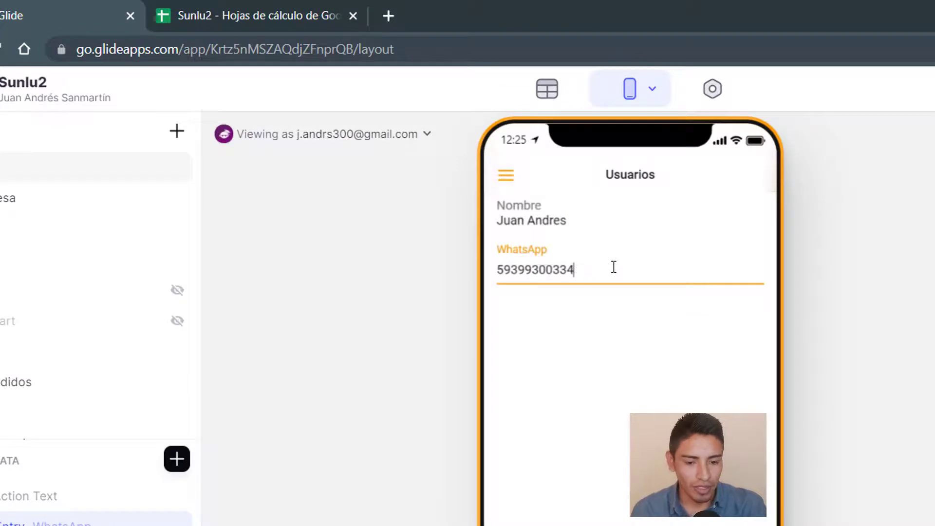
type("2")
left_click(592, 385)
left_click(363, 27)
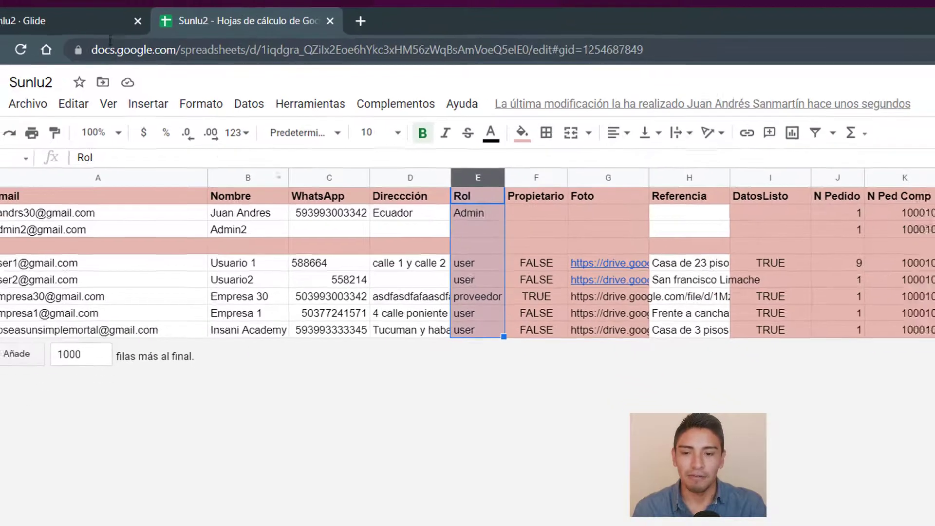
Step: Switch back to Glide, duplicate the WhatsApp Phone Entry component and inspect both copies
left_click(48, 15)
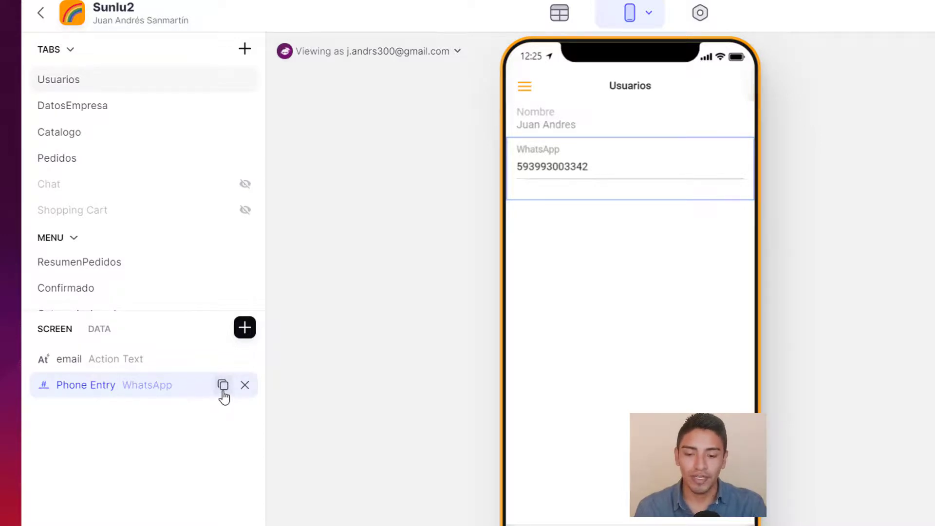
left_click(223, 385)
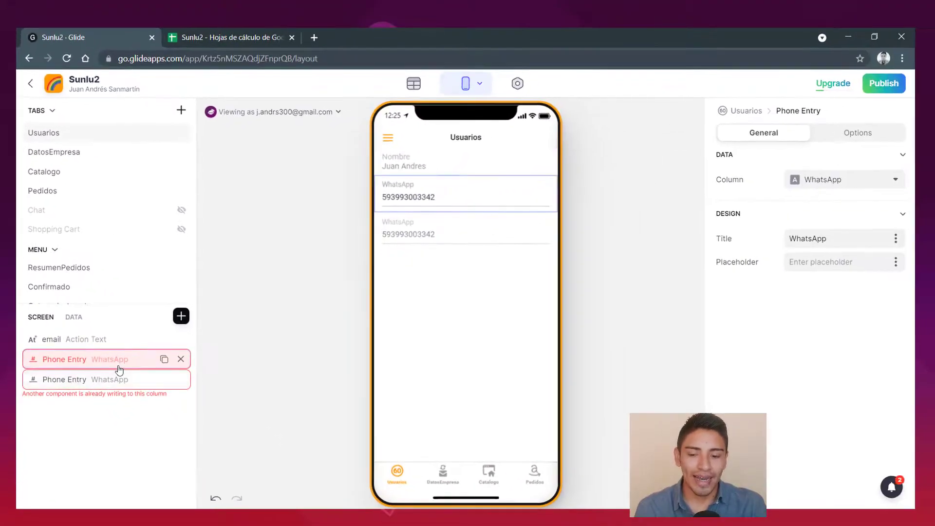
left_click(159, 392)
left_click(161, 414)
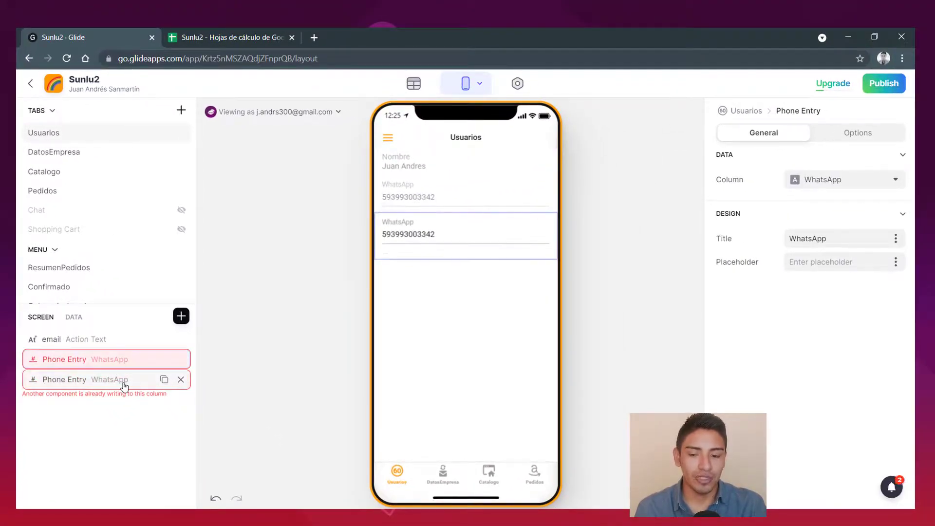
left_click(132, 361)
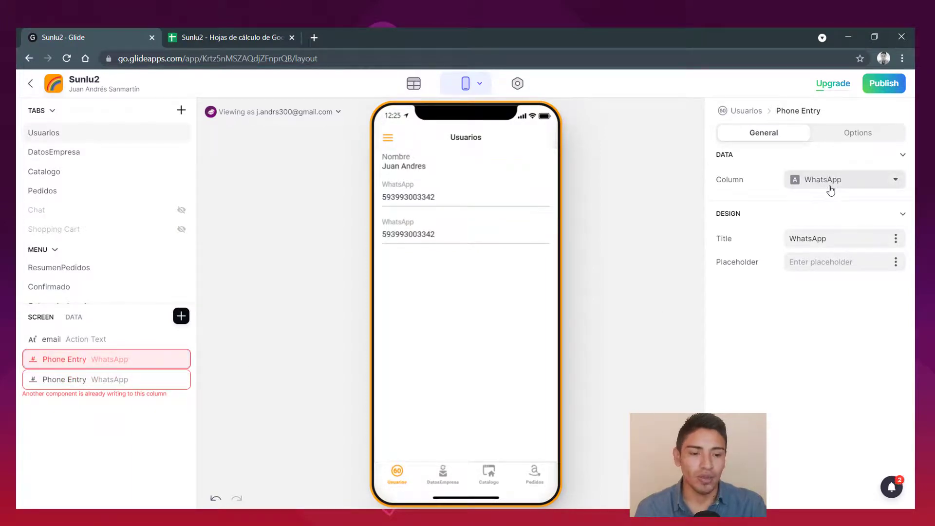
Step: Link the duplicated Phone Entry to the Rol column and check that its field in the preview can be edited
left_click(100, 380)
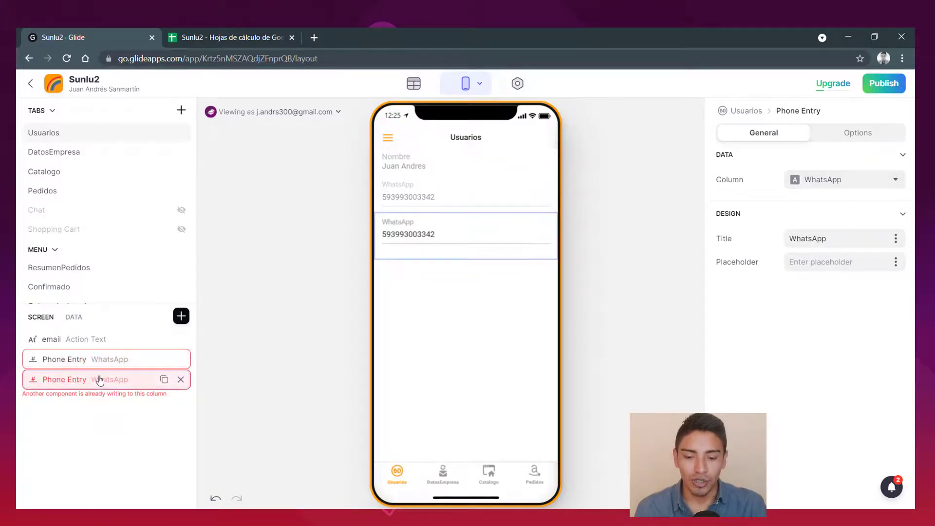
left_click(843, 185)
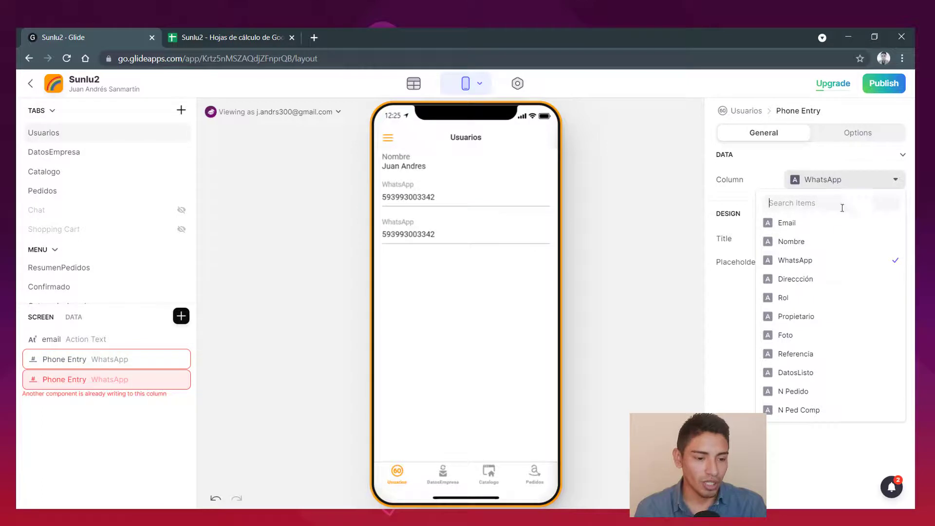
left_click(818, 298)
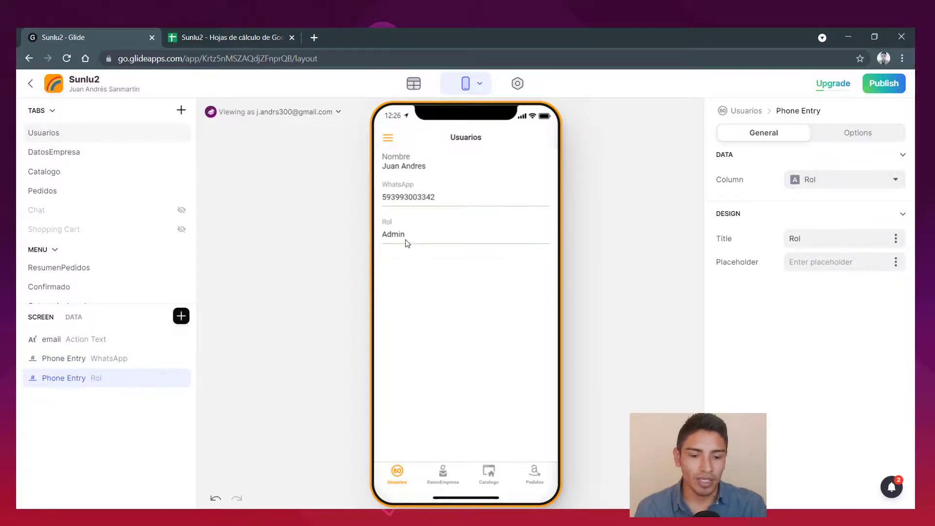
left_click(424, 234)
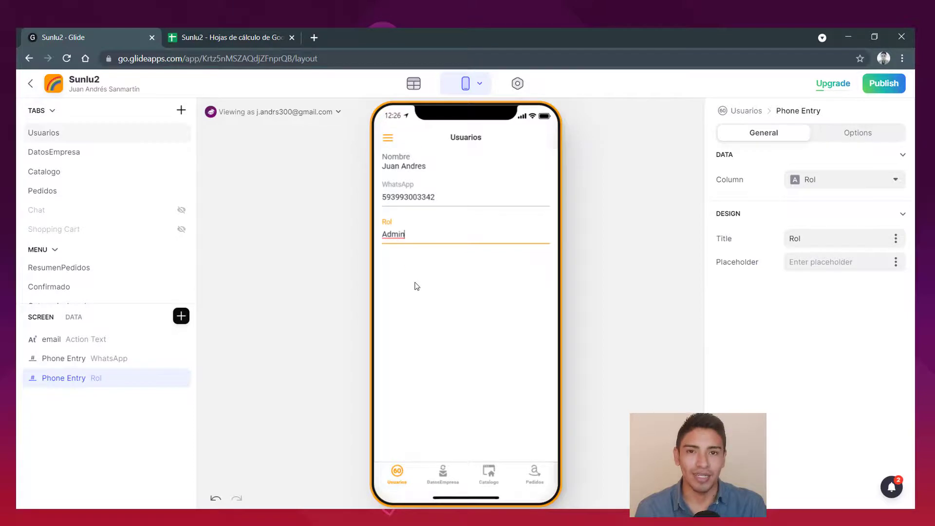
Step: Compare the WhatsApp and Rol Phone Entry components, then delete the Rol one
left_click(98, 358)
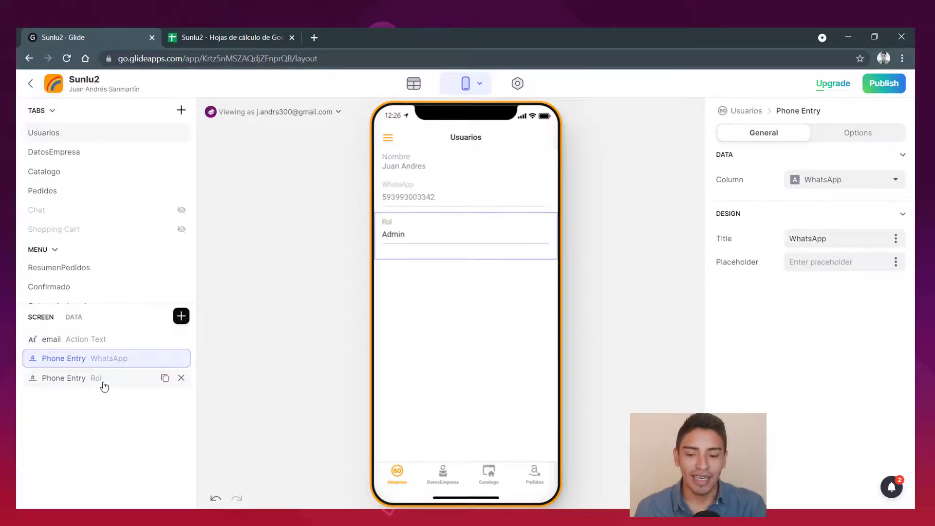
left_click(114, 378)
left_click(113, 362)
left_click(113, 380)
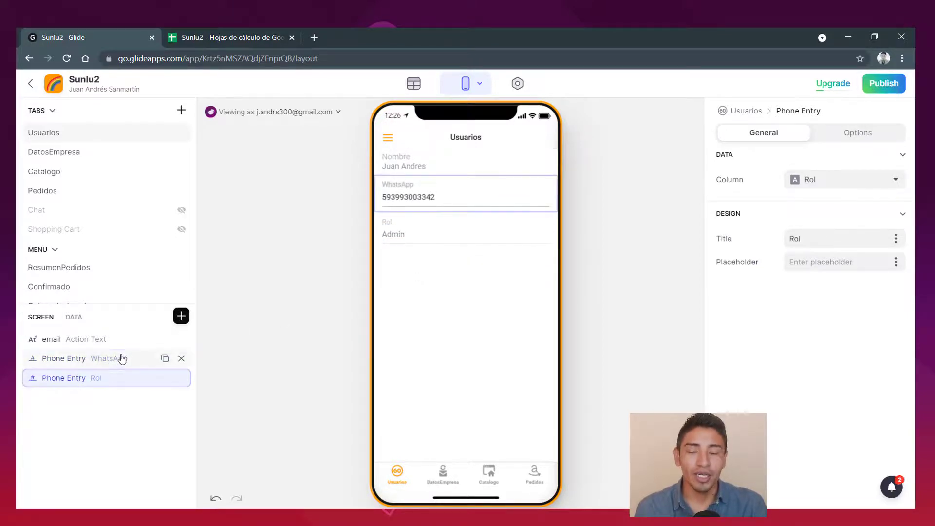
left_click(122, 359)
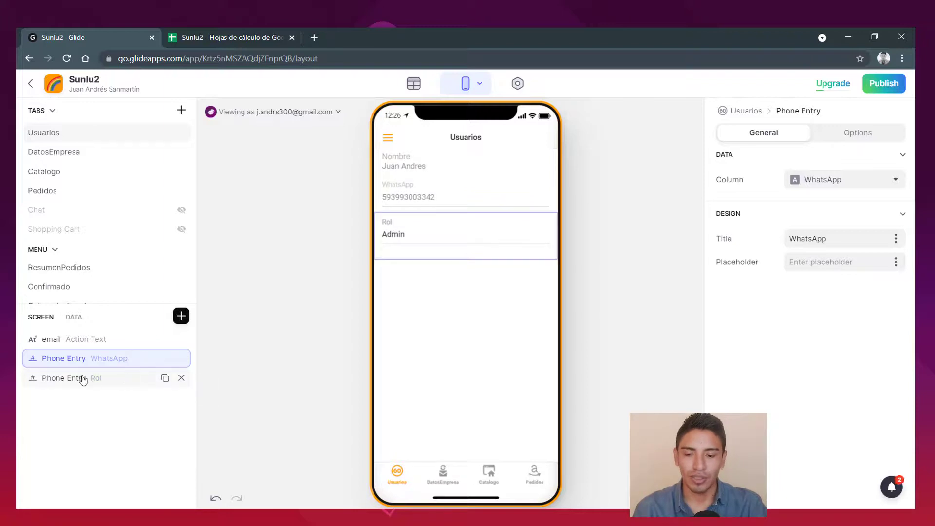
left_click(181, 378)
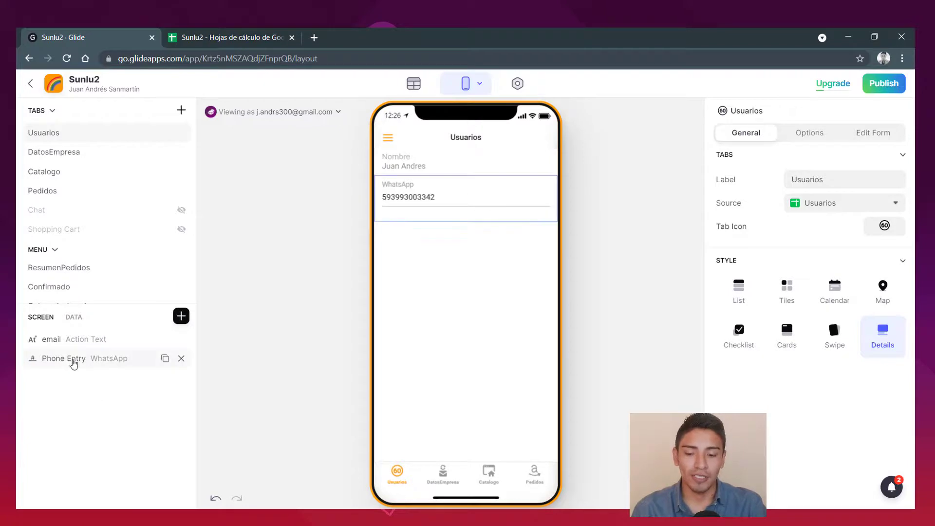
Step: Rename the WhatsApp Phone Entry component as Telfe and compare its settings with the email component's
left_click(74, 363)
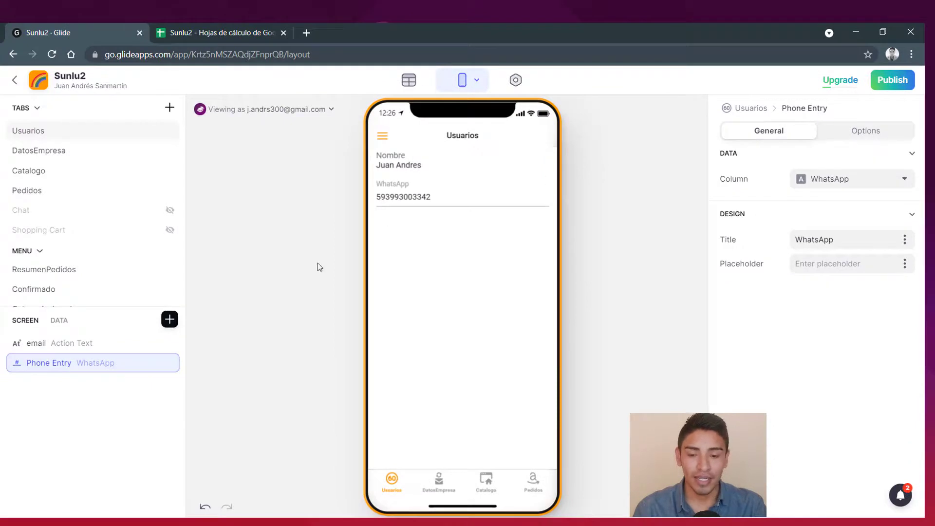
left_click(67, 347)
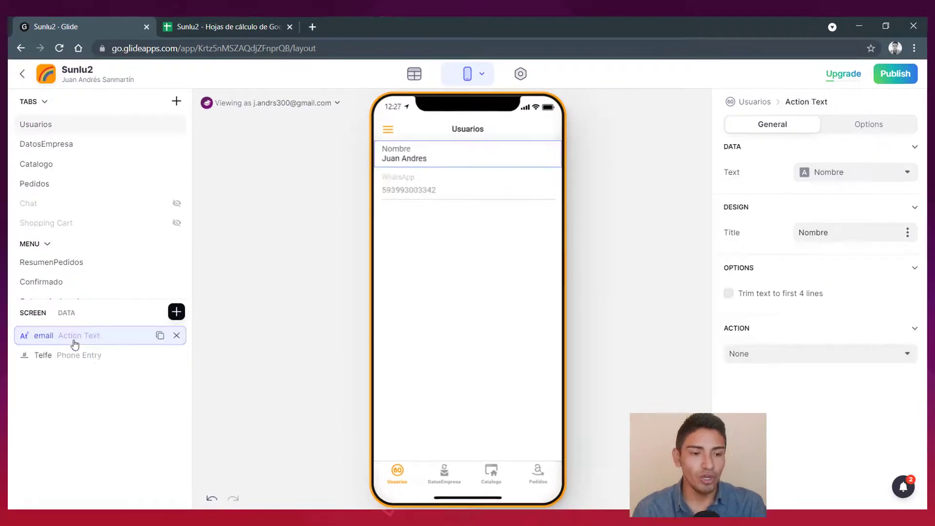
left_click(69, 355)
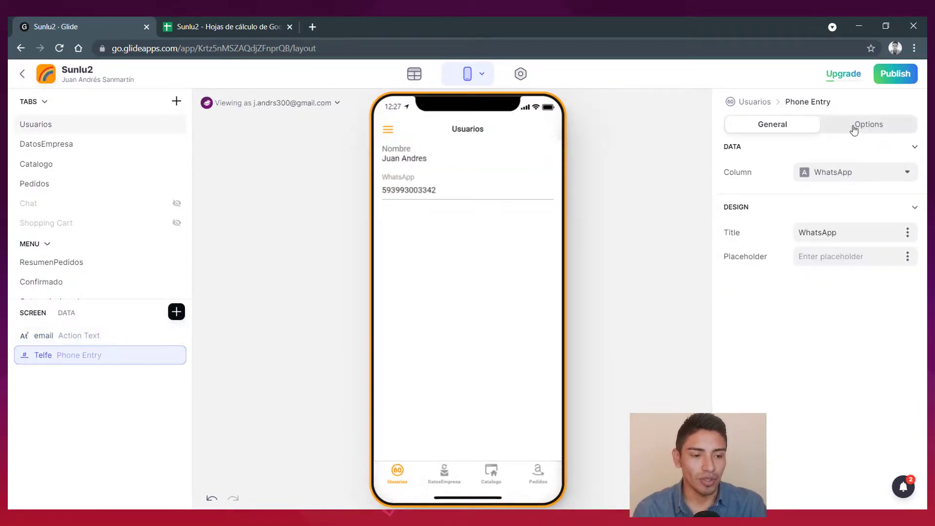
Step: Review the general settings of the Usuarios tab and of its email and Telfe components
left_click(755, 102)
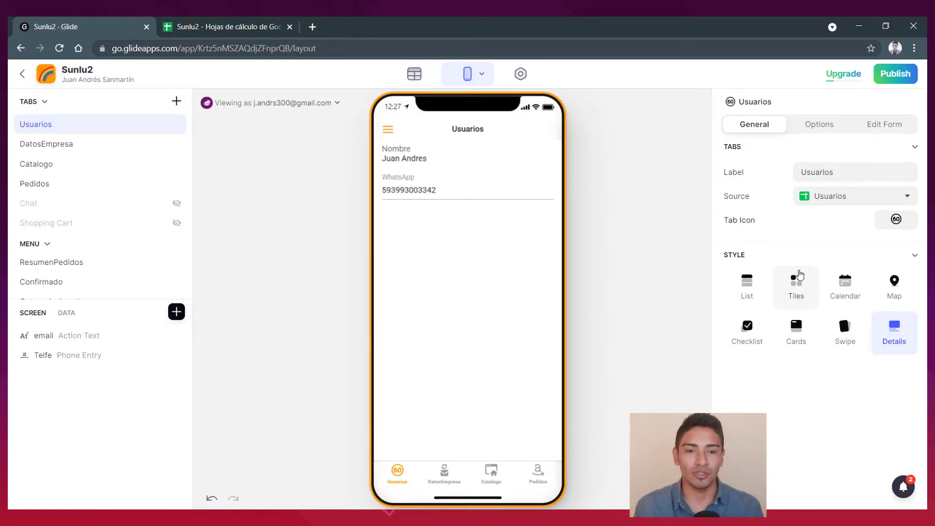
left_click(43, 130)
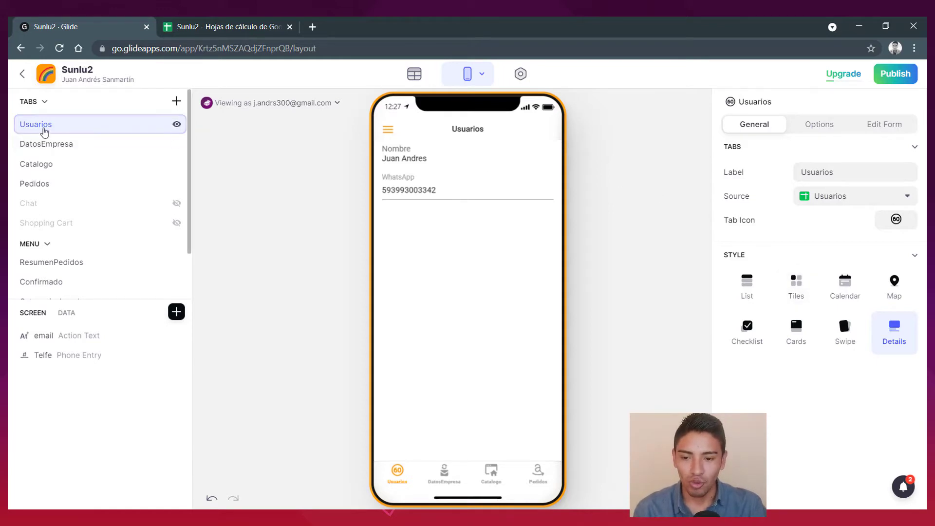
left_click(55, 336)
left_click(52, 355)
left_click(56, 336)
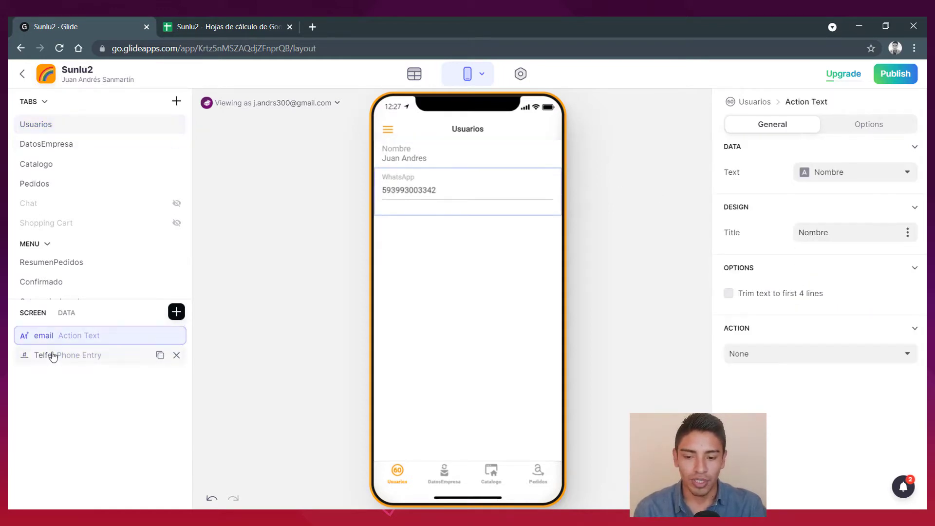
left_click(52, 355)
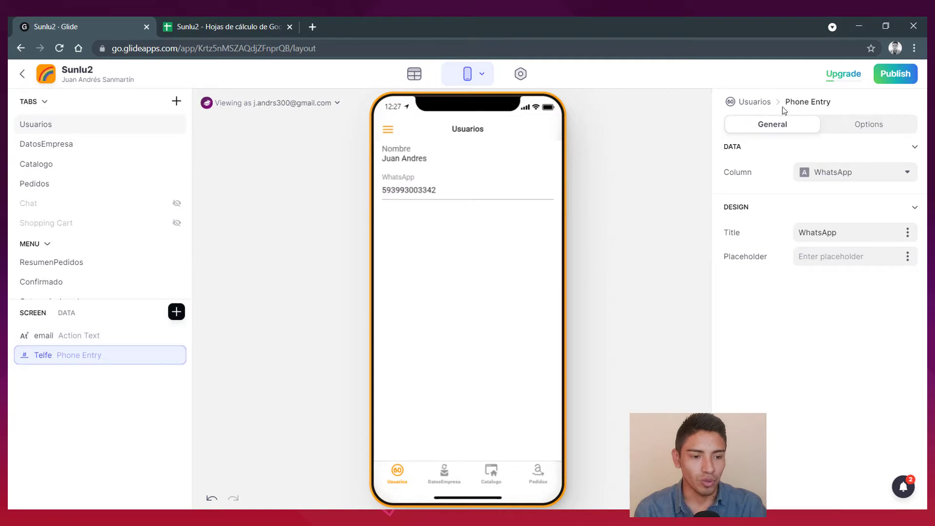
Step: Compare the screen components and layout style of the DatosEmpresa, Catalogo and Usuarios tabs
left_click(53, 144)
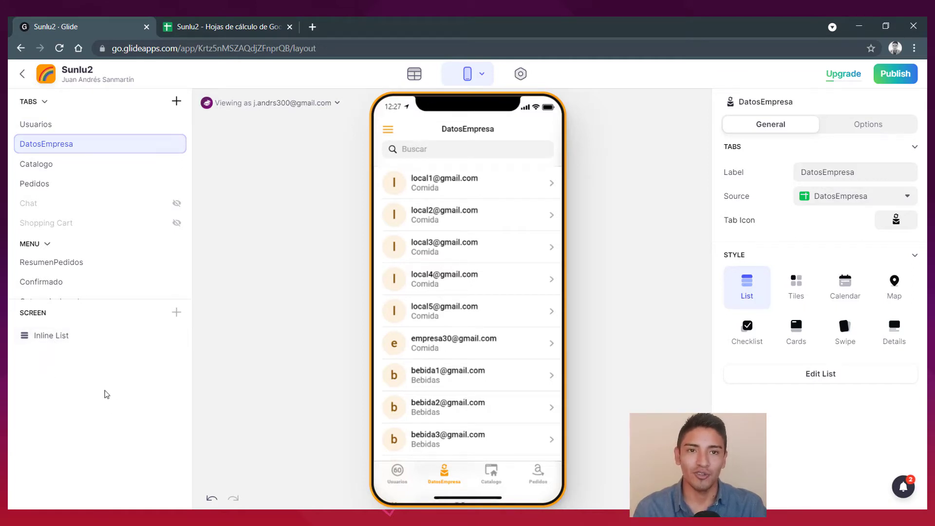
left_click(65, 166)
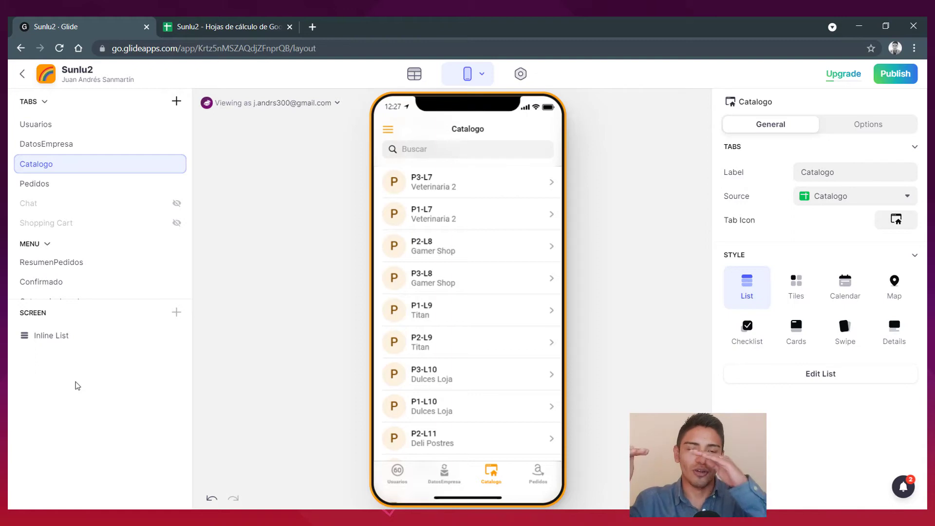
left_click(58, 125)
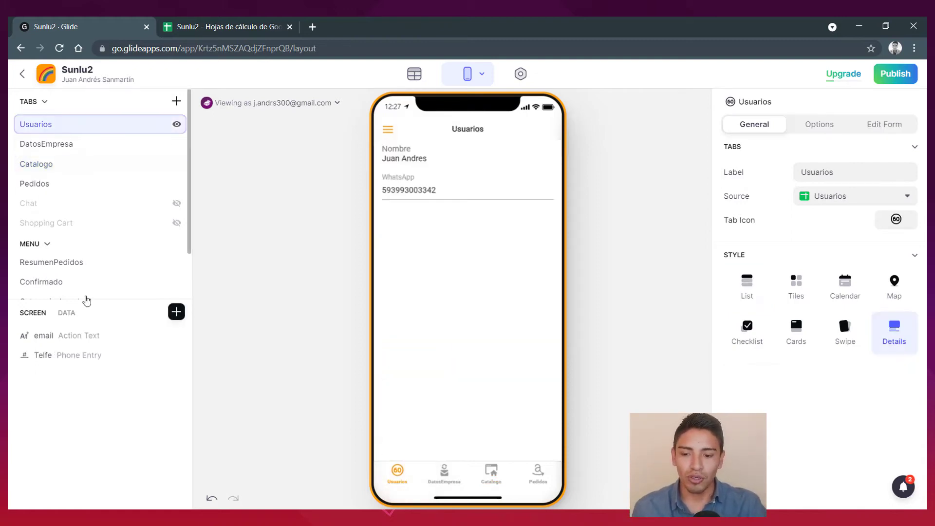
left_click(73, 146)
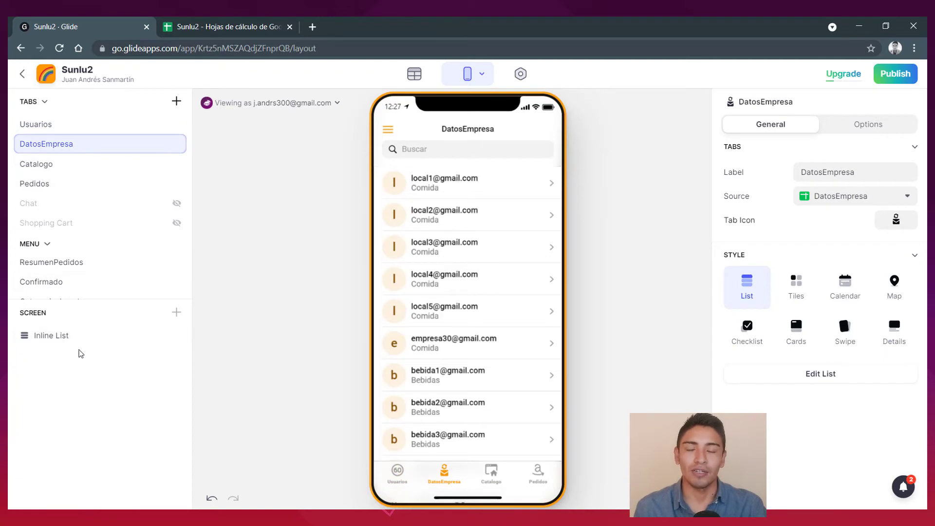